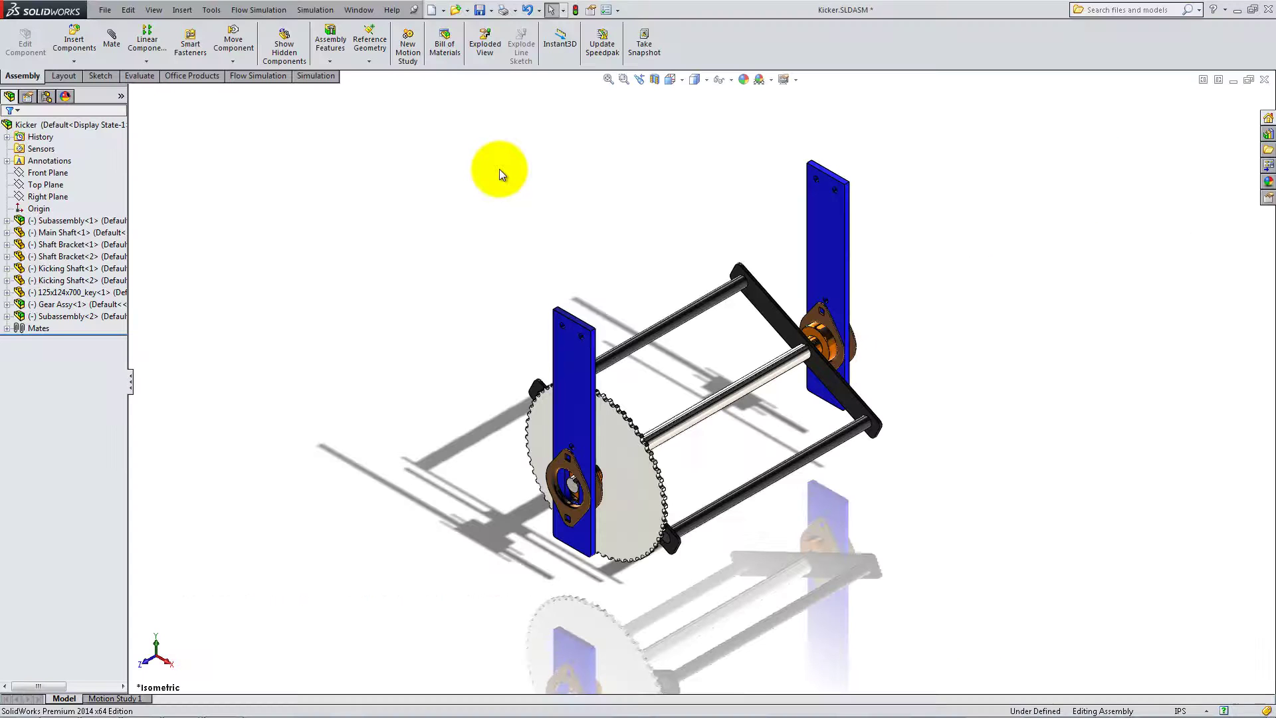
Explode the left bearing housing, left blue plate and bearing flange outward down-left.
{"action": "left_click", "coordinate": [485, 46]}
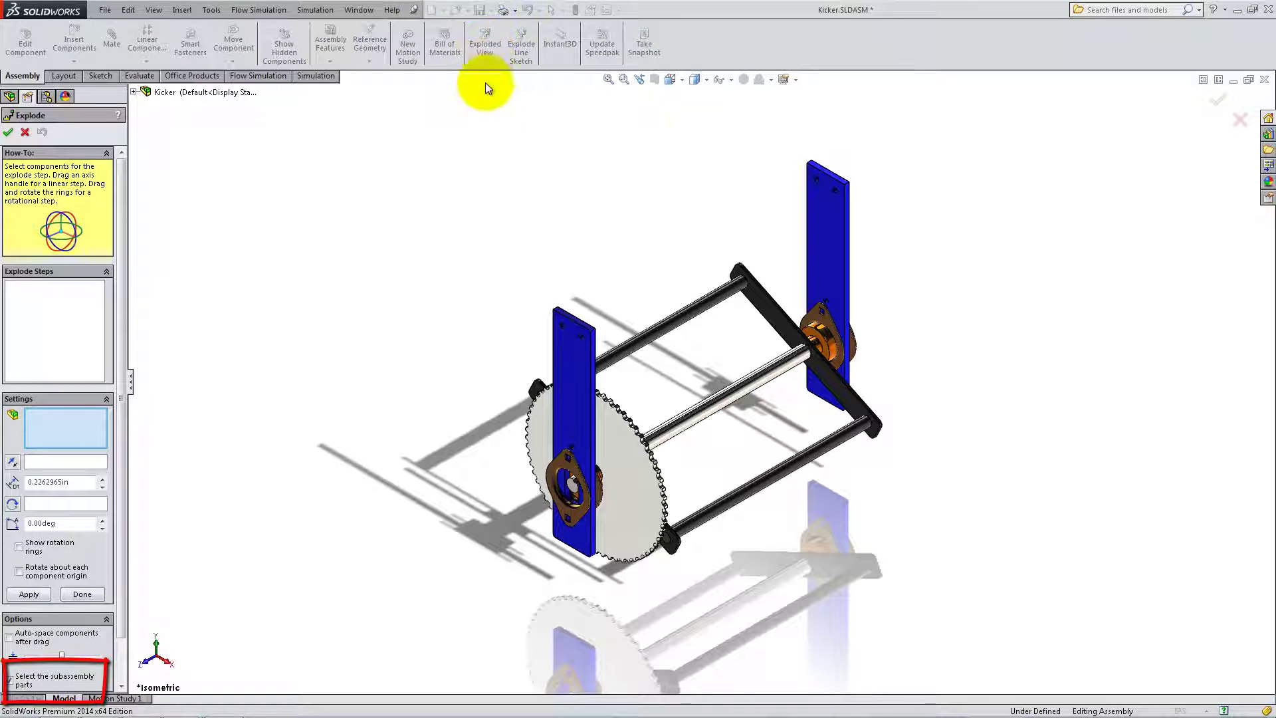
{"action": "left_click", "coordinate": [556, 487]}
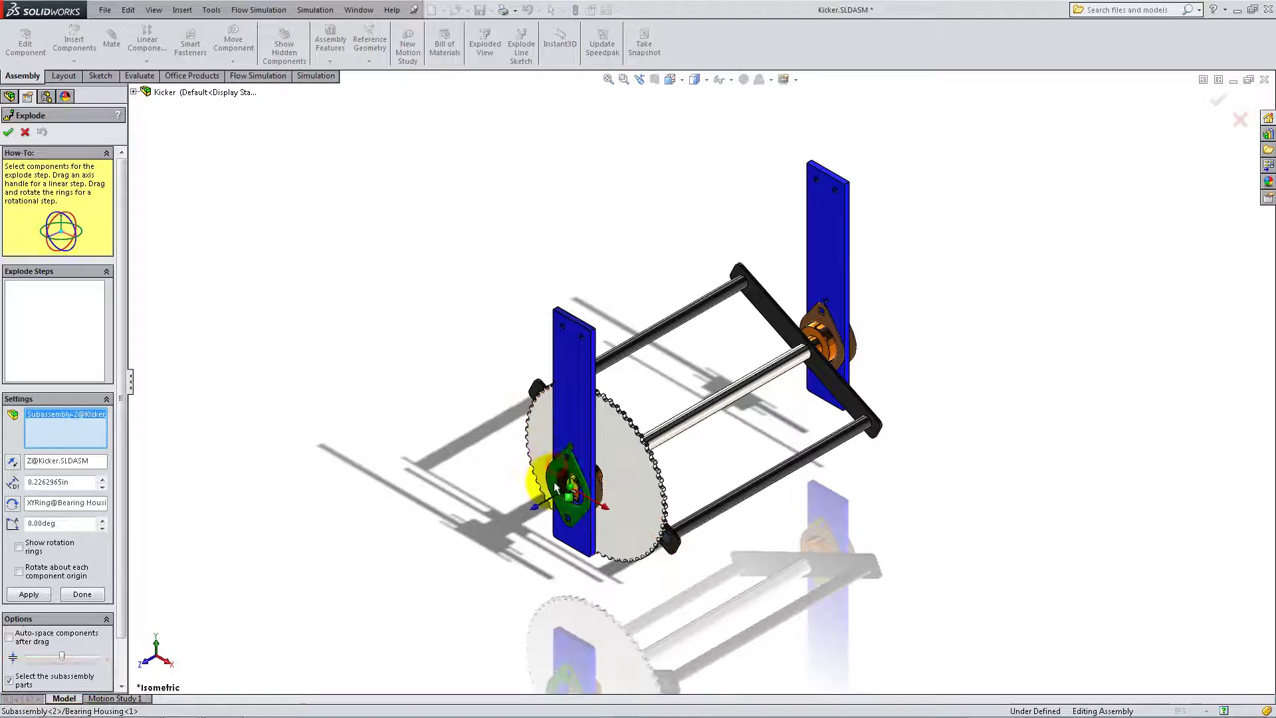
{"action": "left_click_drag", "start_coordinate": [556, 487], "coordinate": [299, 635]}
{"action": "left_click", "coordinate": [540, 458]}
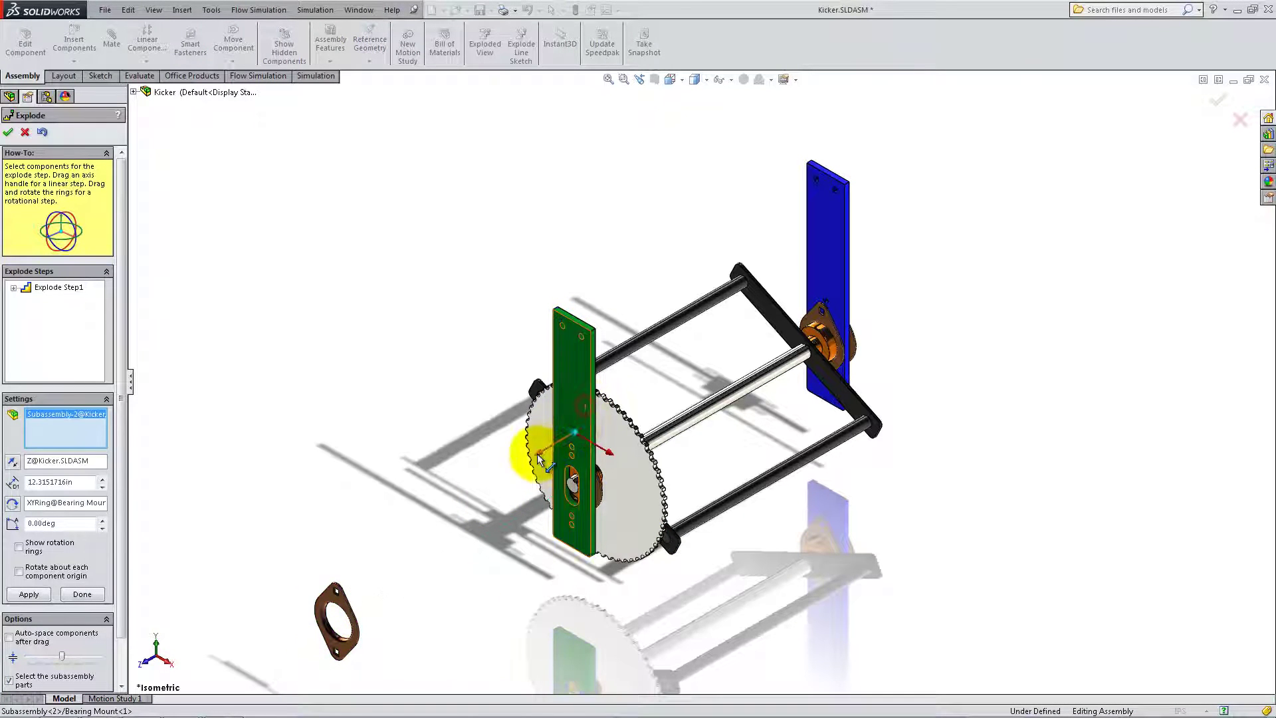
{"action": "left_click_drag", "start_coordinate": [539, 458], "coordinate": [344, 577]}
{"action": "left_click_drag", "start_coordinate": [584, 456], "coordinate": [417, 564]}
Explode the centre bearing, sprocket and gear bracket along their axes, then finish the exploded view.
{"action": "left_click", "coordinate": [591, 492]}
{"action": "left_click_drag", "start_coordinate": [593, 492], "coordinate": [412, 585]}
{"action": "left_click", "coordinate": [585, 518]}
{"action": "left_click_drag", "start_coordinate": [554, 507], "coordinate": [437, 560]}
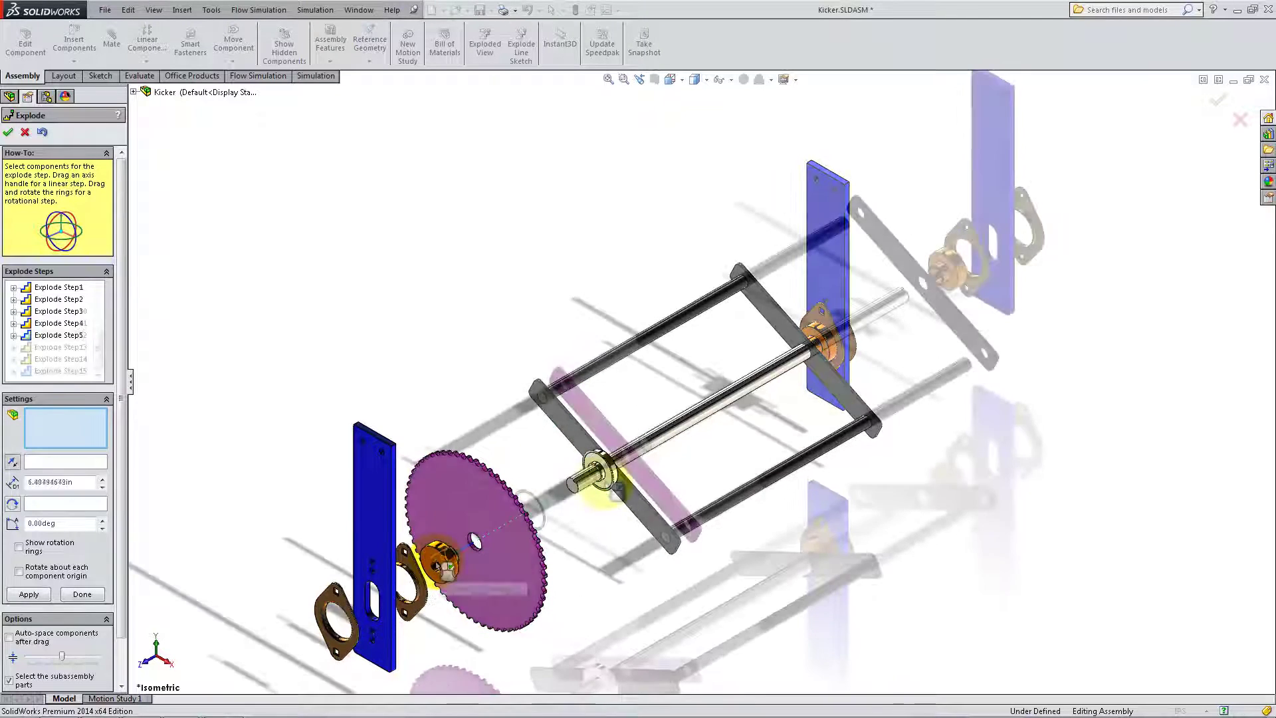
{"action": "left_click", "coordinate": [598, 470]}
{"action": "left_click_drag", "start_coordinate": [567, 492], "coordinate": [539, 514]}
{"action": "left_click", "coordinate": [599, 592]}
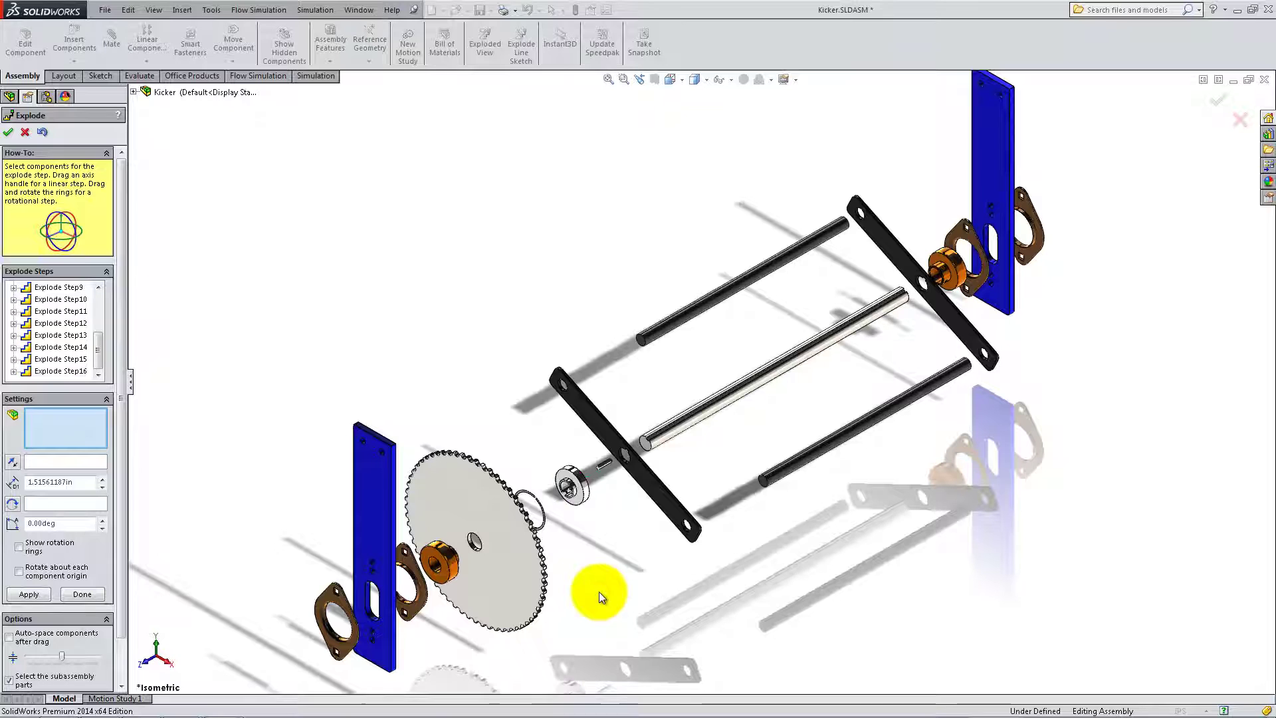
{"action": "left_click", "coordinate": [25, 133]}
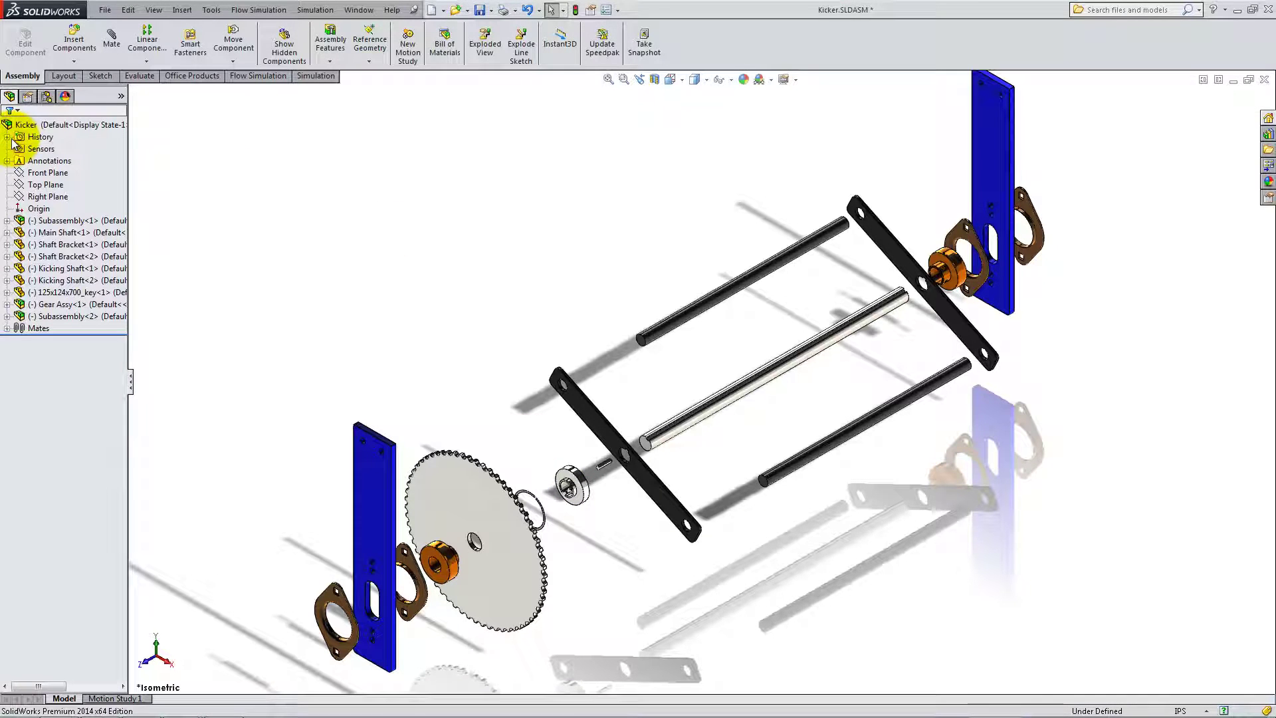
Collapse ExplView1 under the Default configuration in ConfigurationManager.
{"action": "left_click", "coordinate": [46, 96]}
{"action": "left_click", "coordinate": [19, 138]}
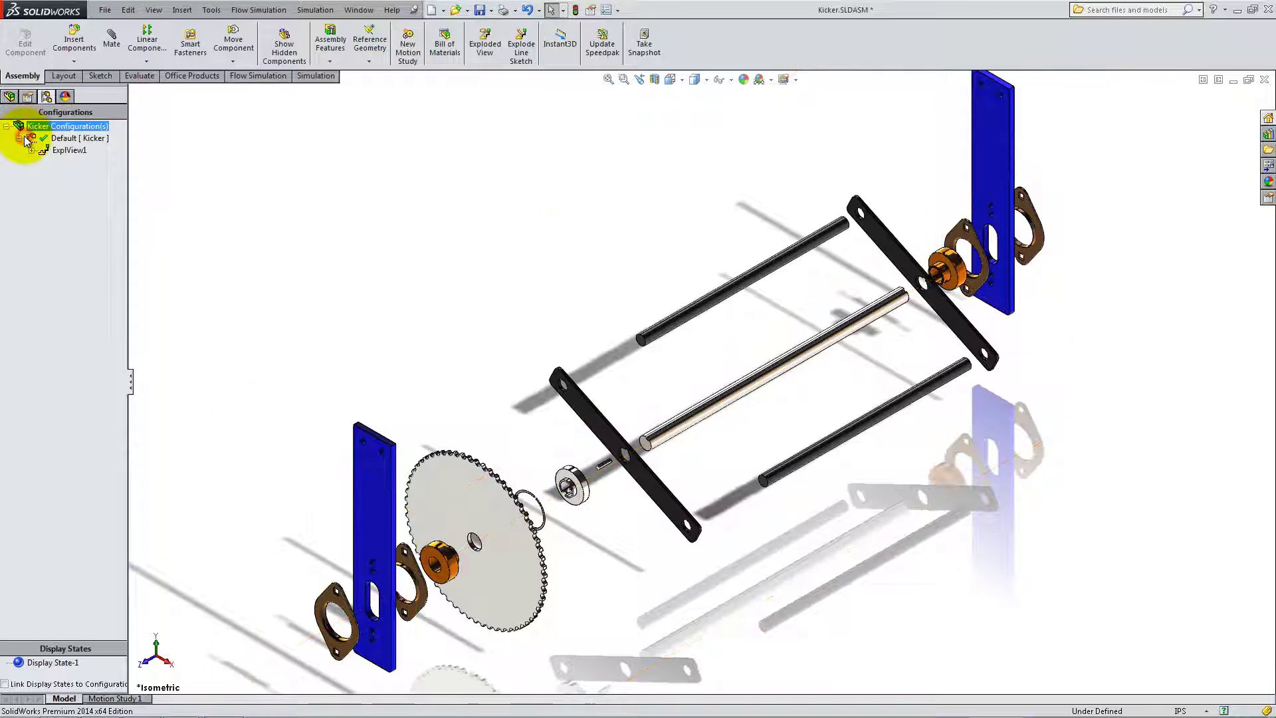
{"action": "left_click", "coordinate": [56, 150]}
{"action": "right_click", "coordinate": [57, 157]}
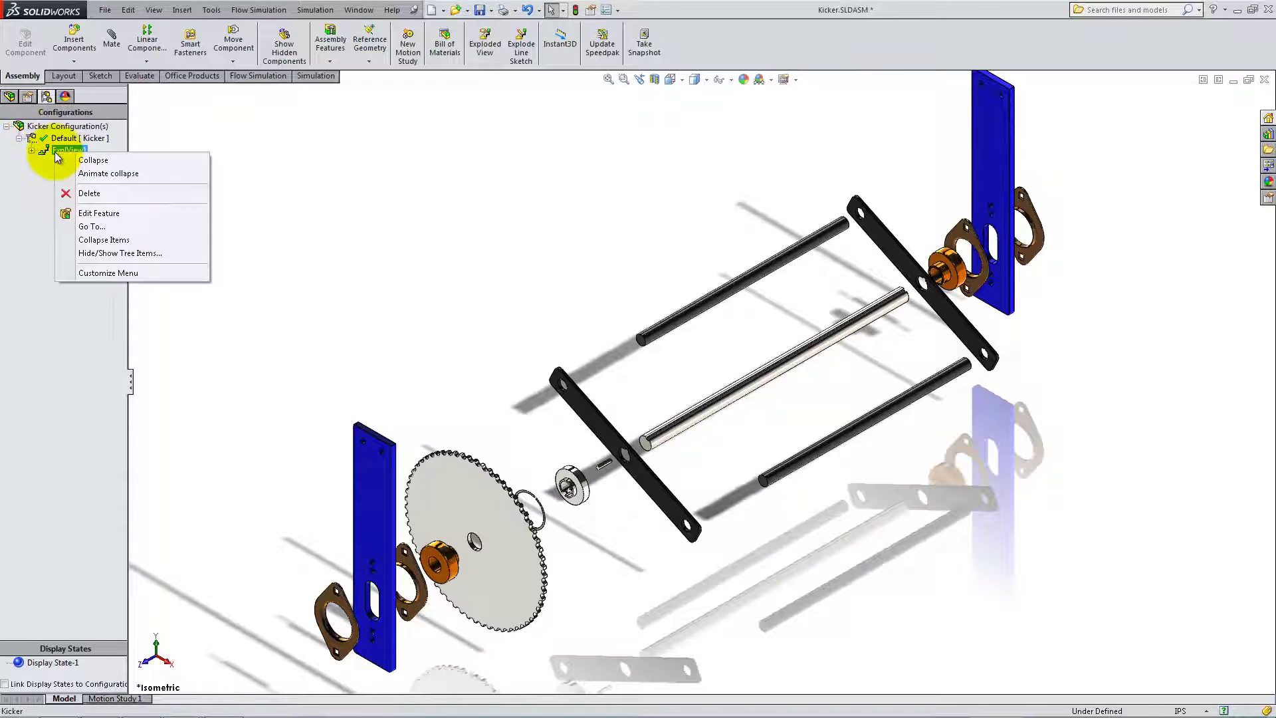
{"action": "left_click", "coordinate": [64, 159]}
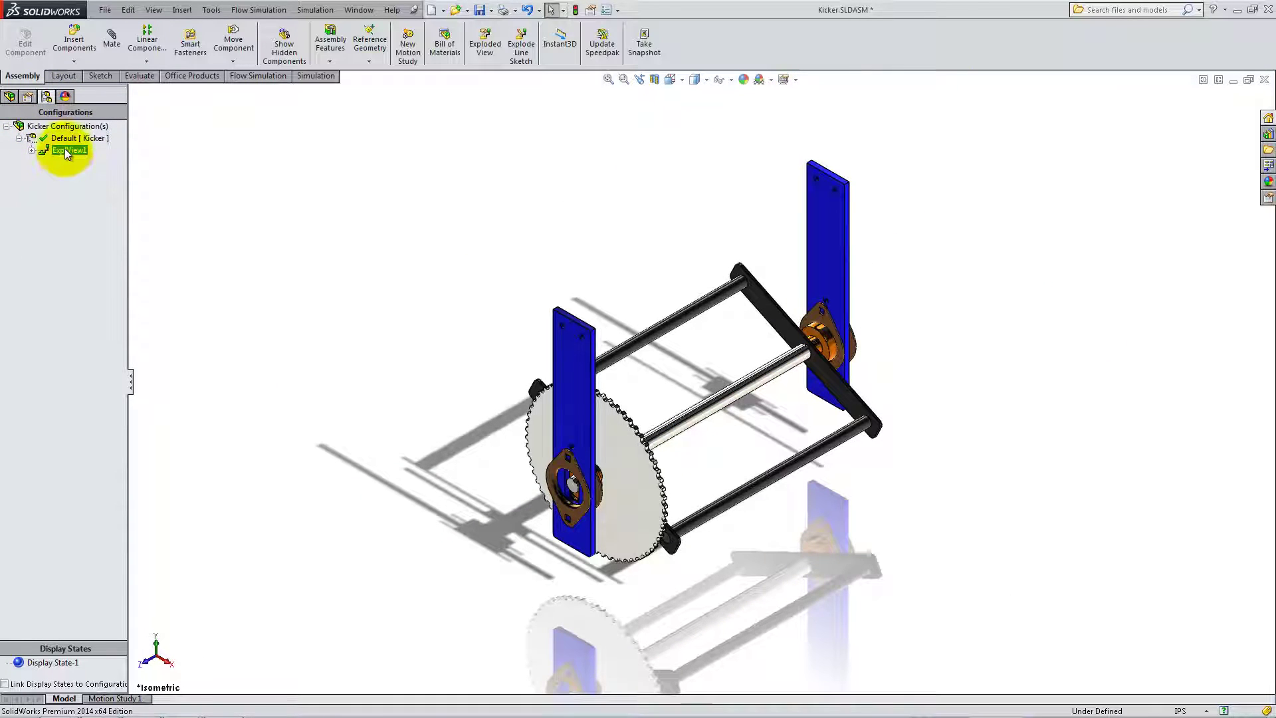
Play the ExplView1 explode animation and close the Animation Controller.
{"action": "right_click", "coordinate": [65, 150]}
{"action": "left_click", "coordinate": [79, 169]}
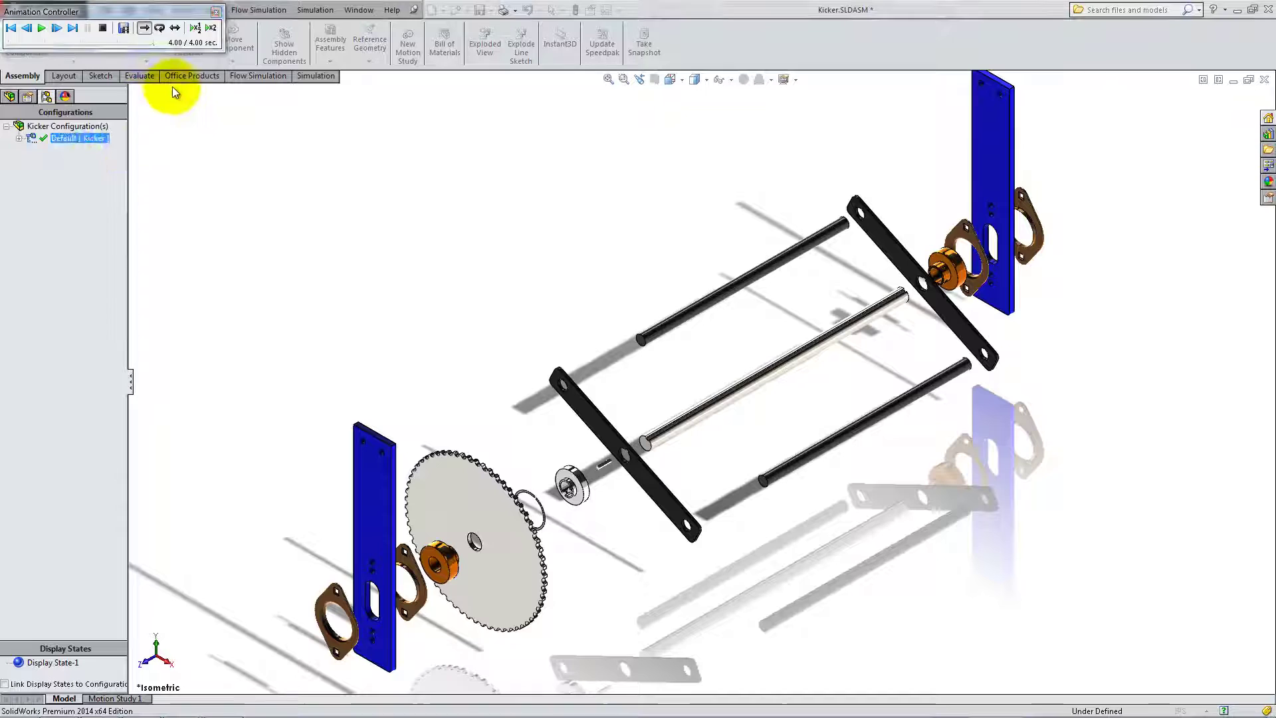
{"action": "left_click", "coordinate": [215, 12]}
Animate ExplView1 collapsing so the Kicker returns to assembled form.
{"action": "left_click", "coordinate": [19, 139]}
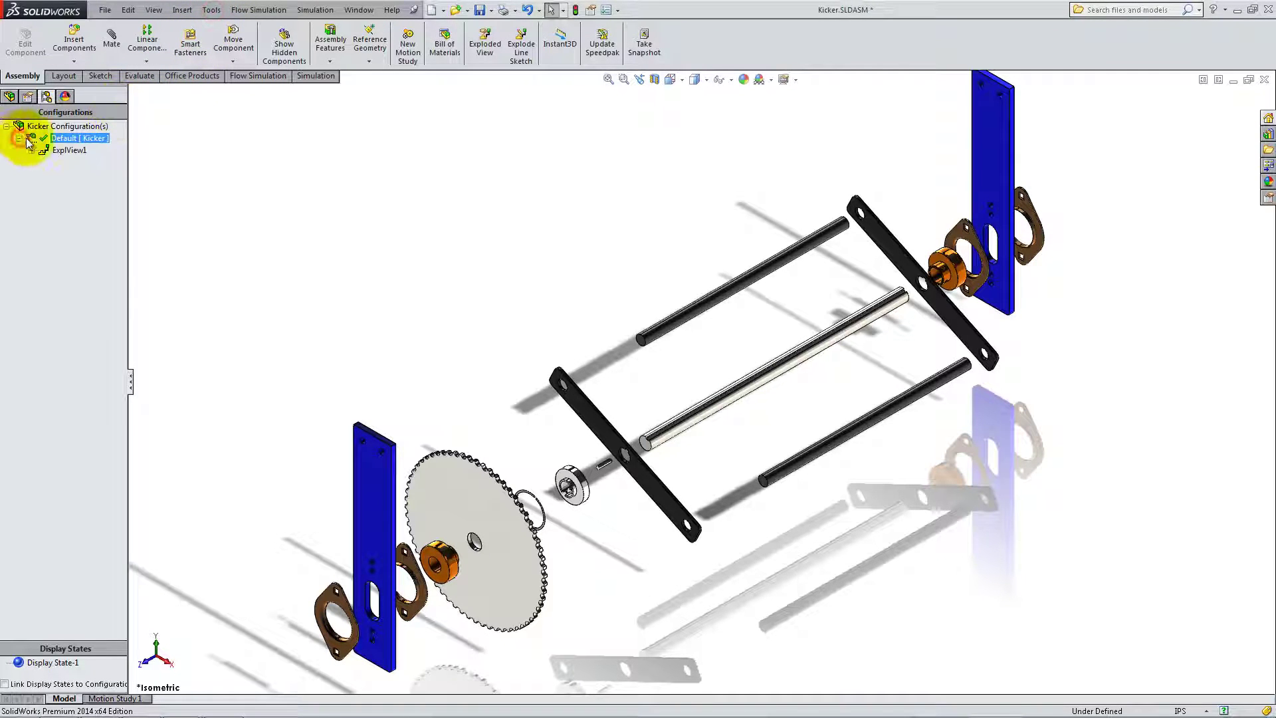
{"action": "right_click", "coordinate": [66, 150]}
{"action": "left_click", "coordinate": [89, 168]}
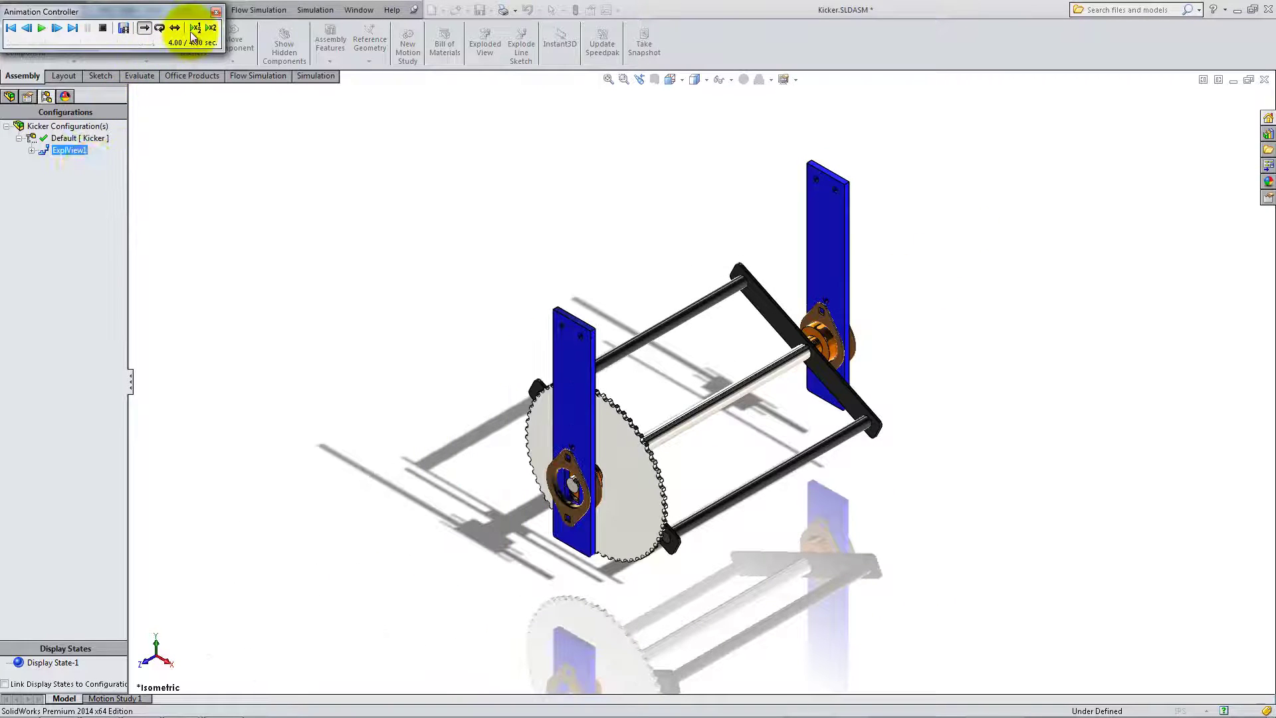
{"action": "left_click", "coordinate": [216, 12]}
Make a drawing from the Kicker assembly with the Drawing template on a C (ANSI) Landscape sheet.
{"action": "left_click", "coordinate": [105, 10]}
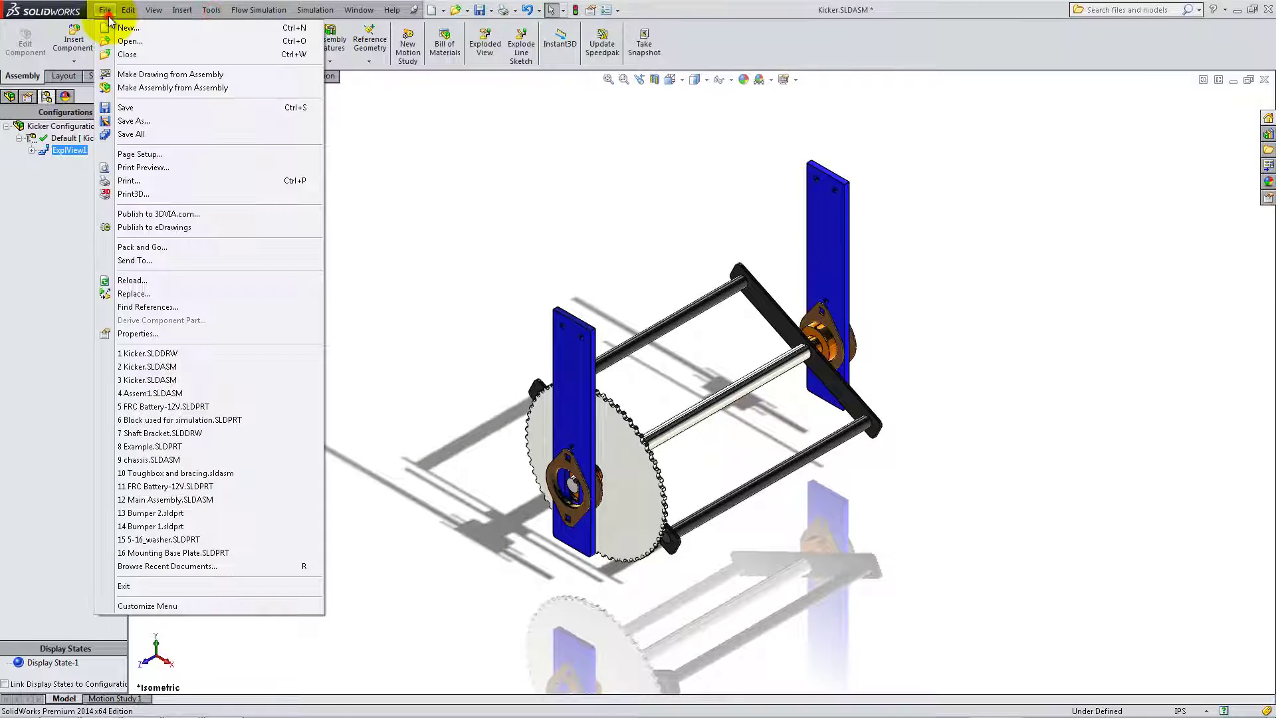
{"action": "left_click", "coordinate": [119, 73]}
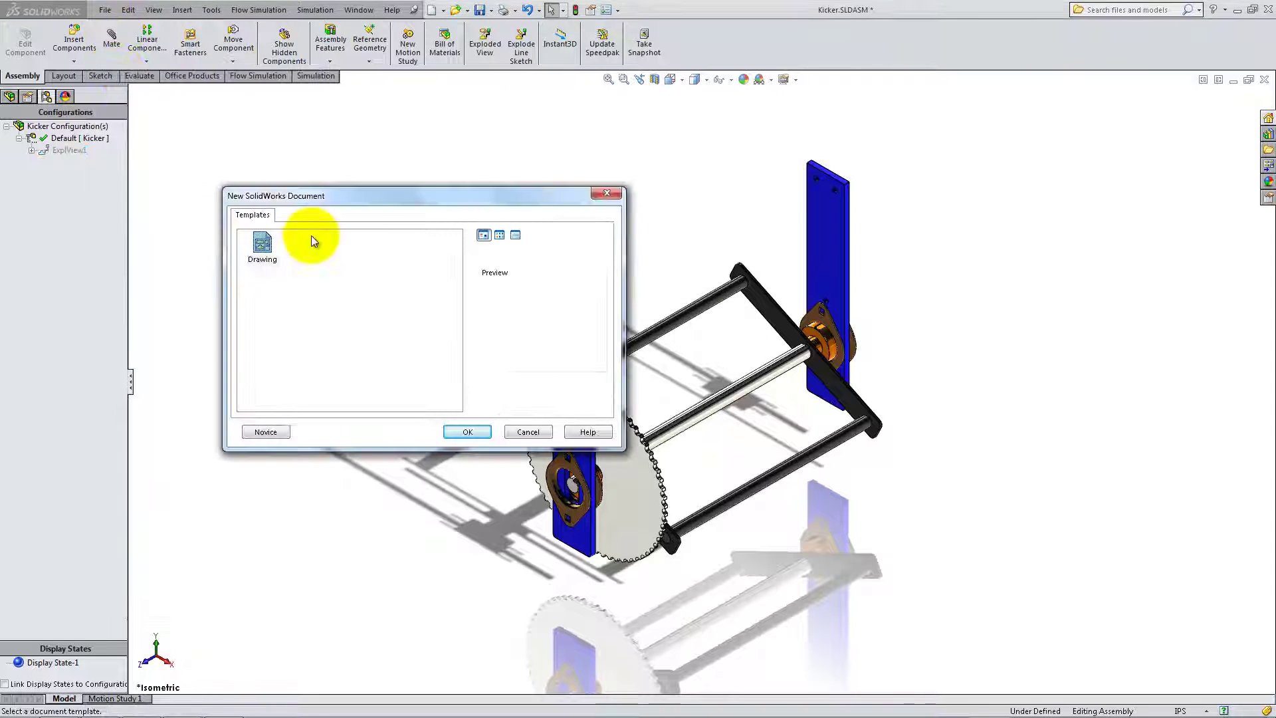
{"action": "left_click", "coordinate": [455, 430]}
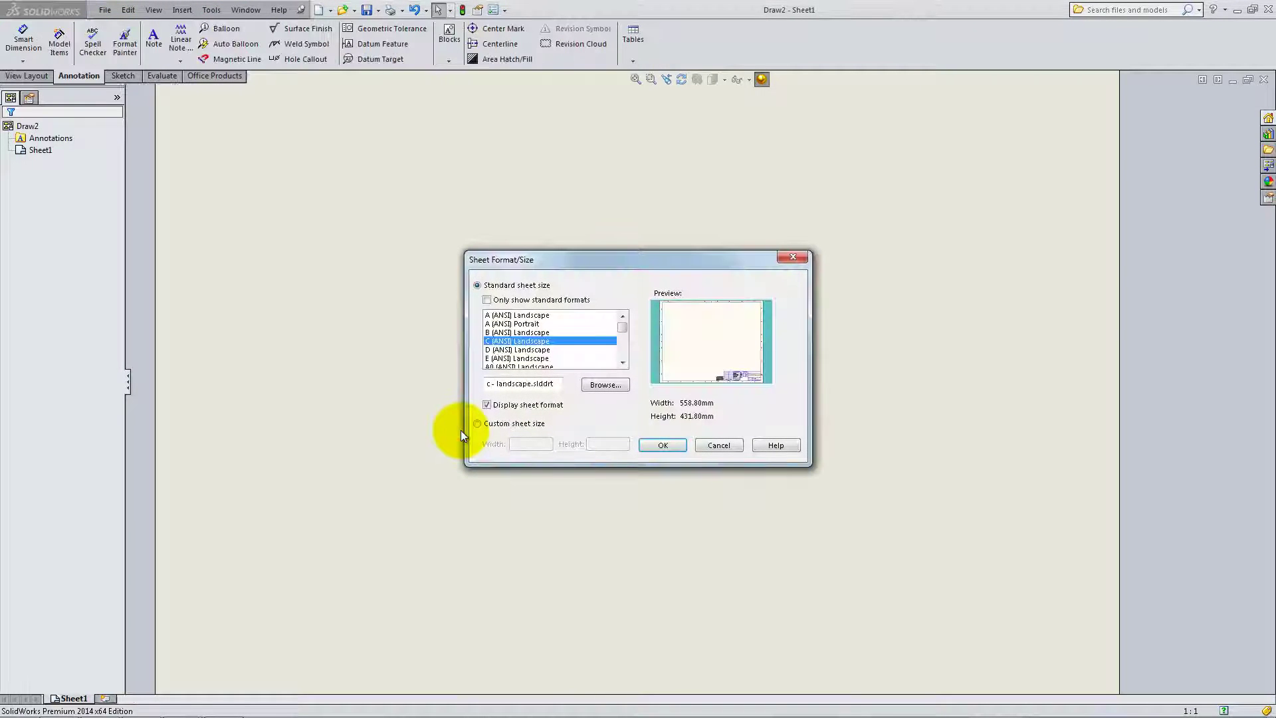
{"action": "left_click", "coordinate": [656, 445]}
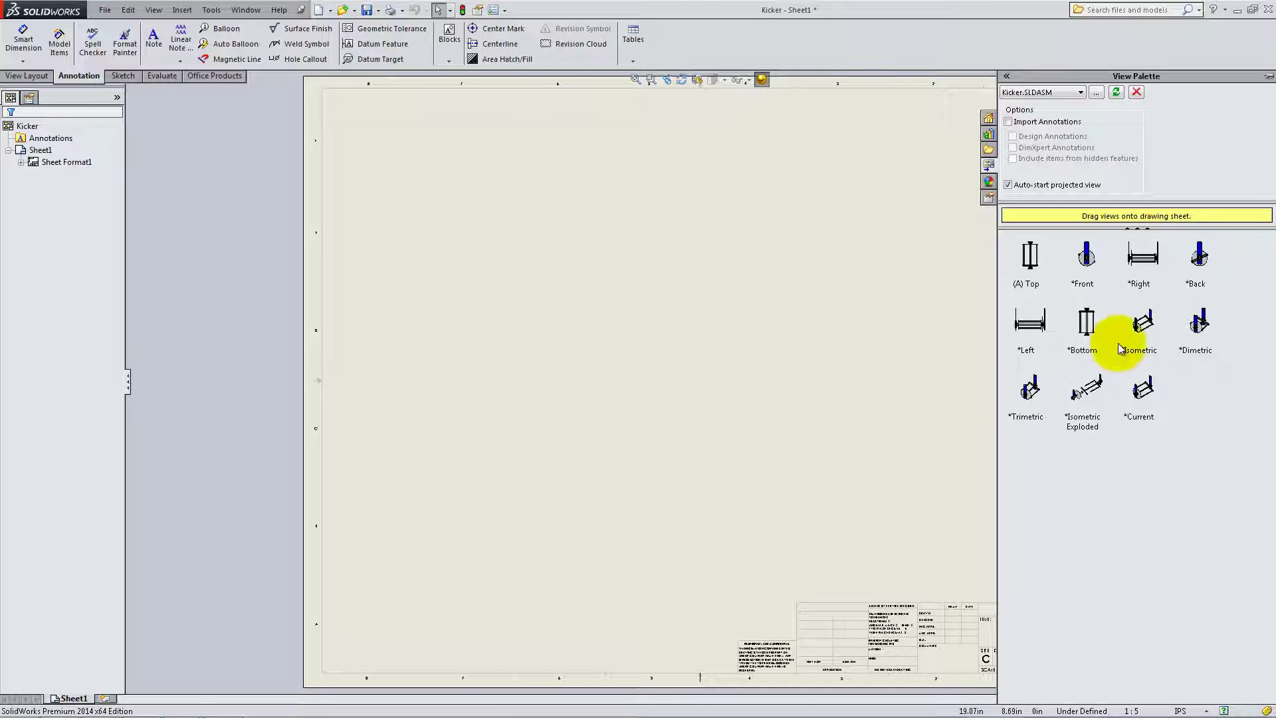
Place an exploded isometric view of the Kicker, Shaded With Edges, at custom scale 1:2.
{"action": "left_click_drag", "start_coordinate": [1141, 324], "coordinate": [675, 422]}
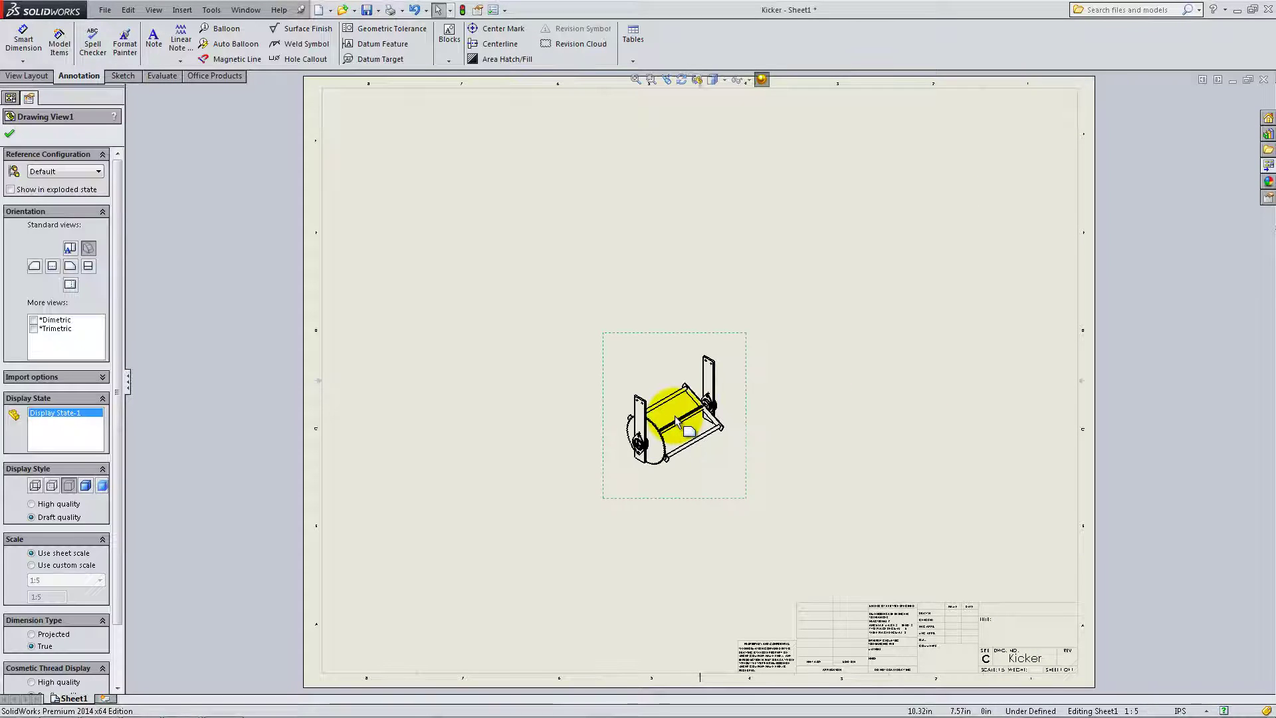
{"action": "left_click", "coordinate": [86, 189]}
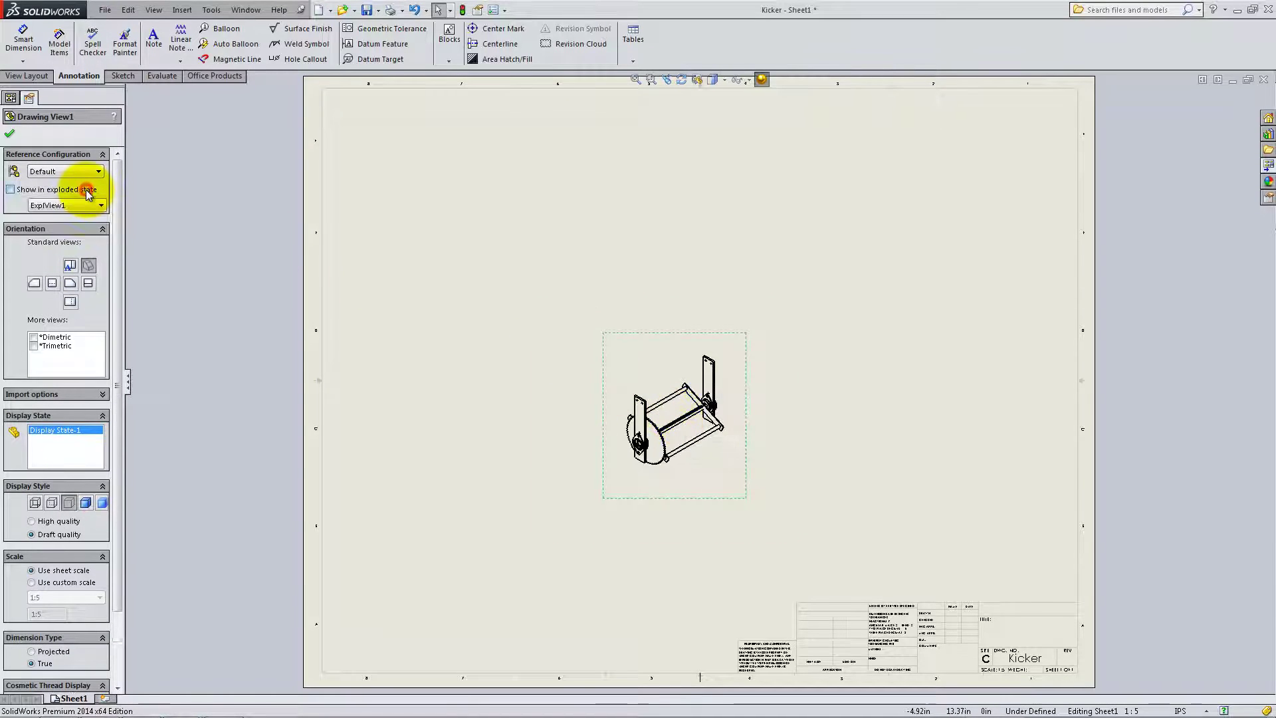
{"action": "left_click", "coordinate": [87, 502]}
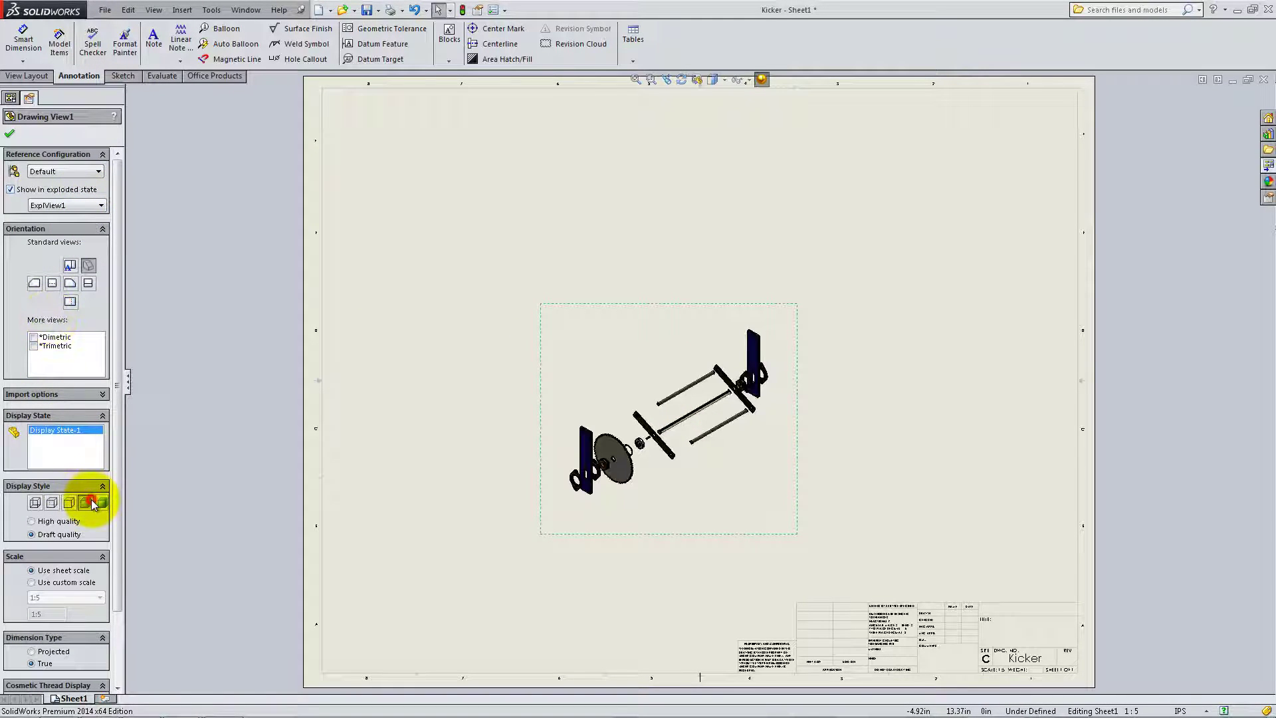
{"action": "left_click", "coordinate": [85, 582]}
{"action": "left_click", "coordinate": [88, 596]}
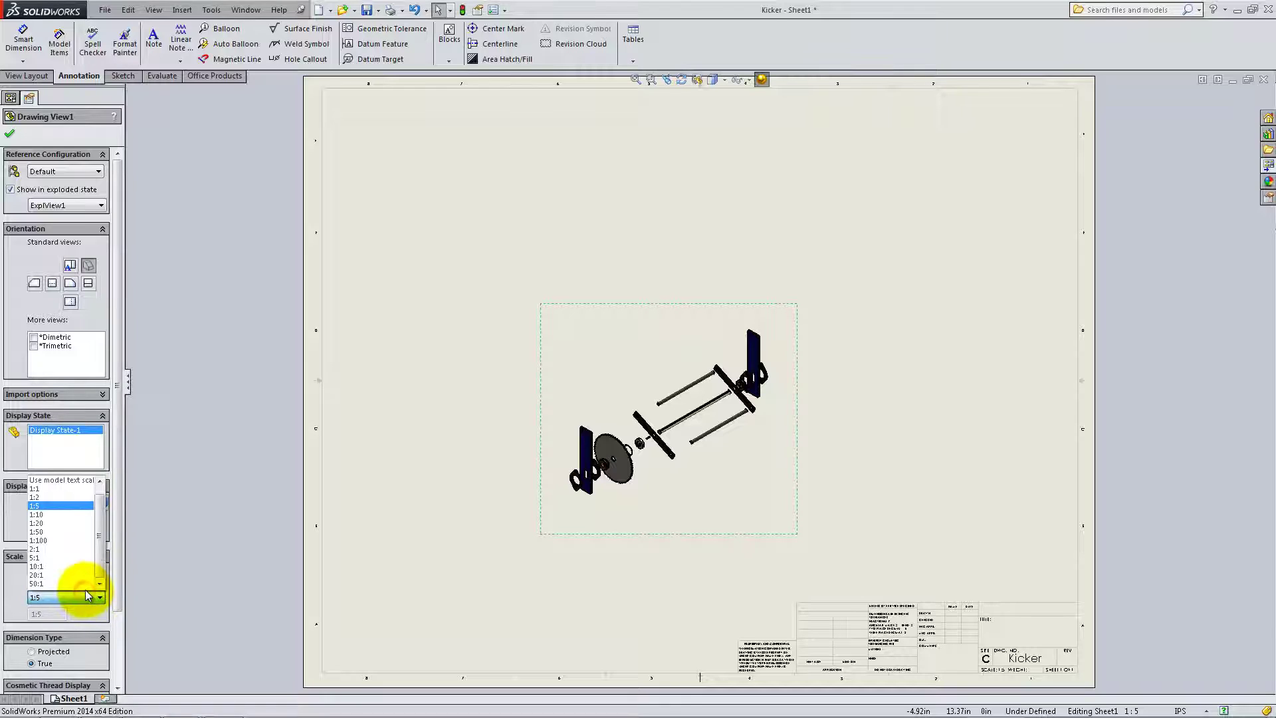
{"action": "left_click", "coordinate": [78, 497]}
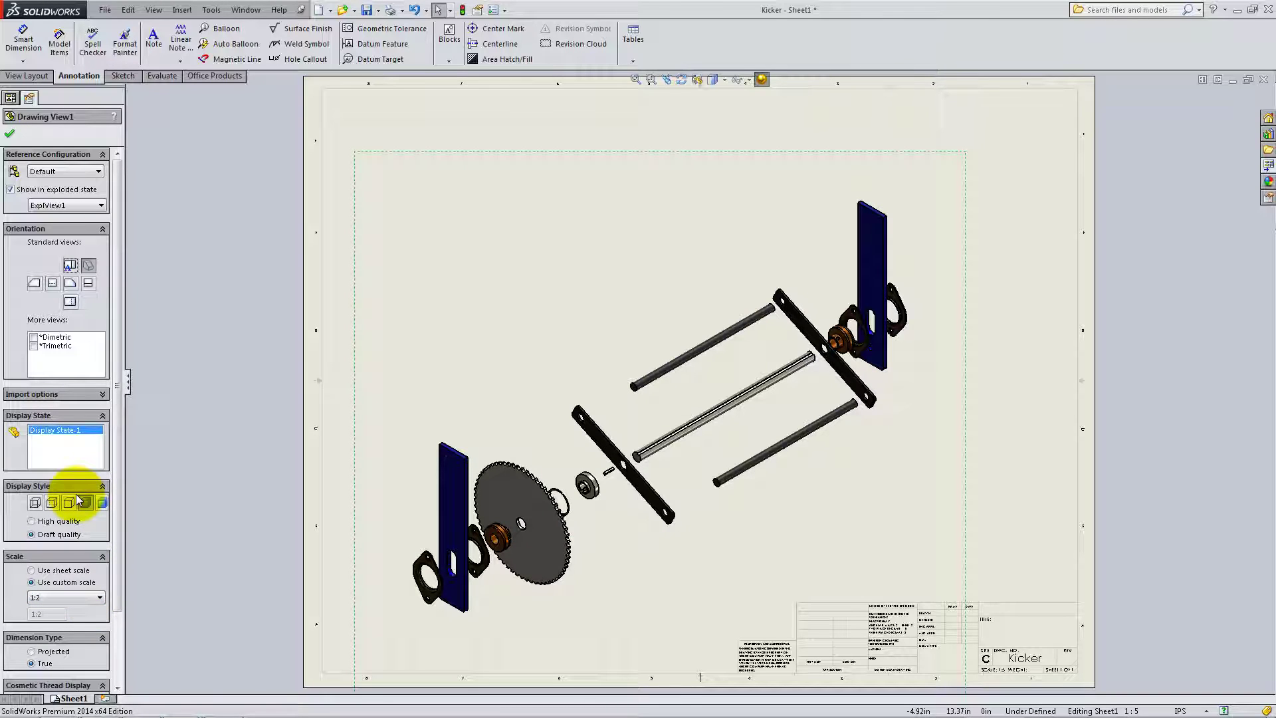
{"action": "left_click", "coordinate": [10, 134]}
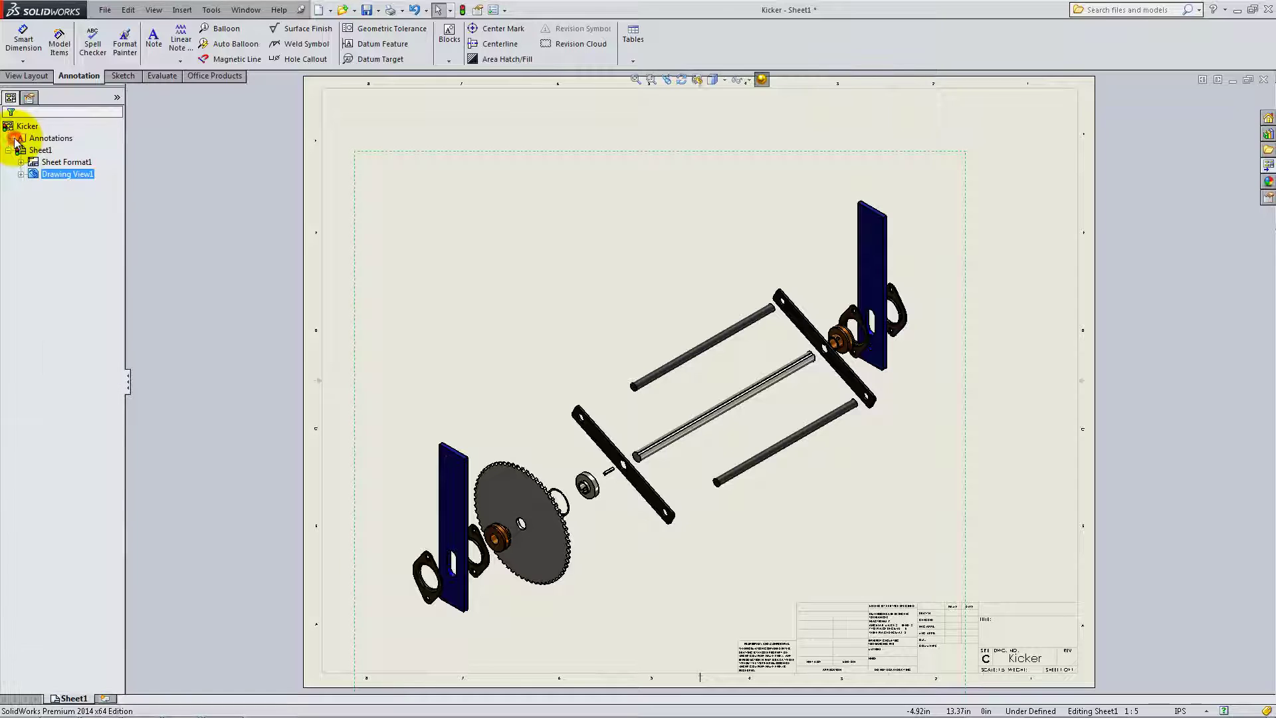
Insert a Bill of Materials table using the bom-material template.
{"action": "left_click", "coordinate": [182, 10]}
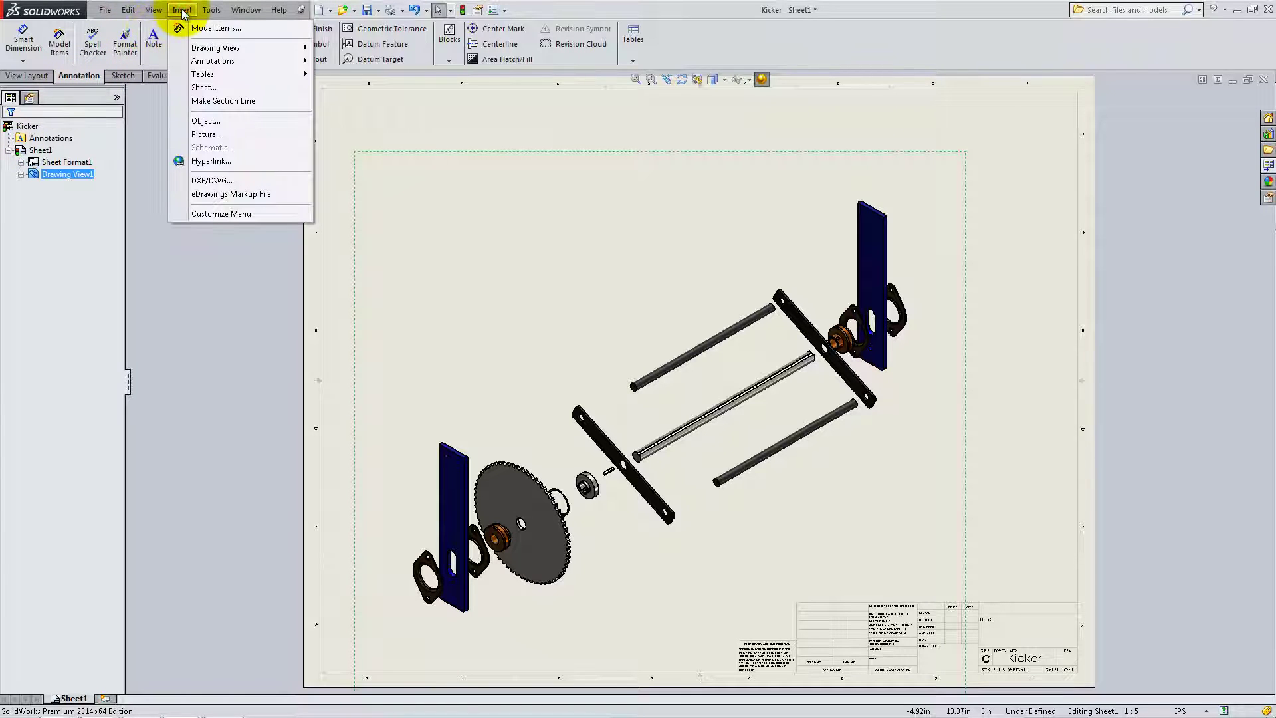
{"action": "left_click", "coordinate": [200, 73]}
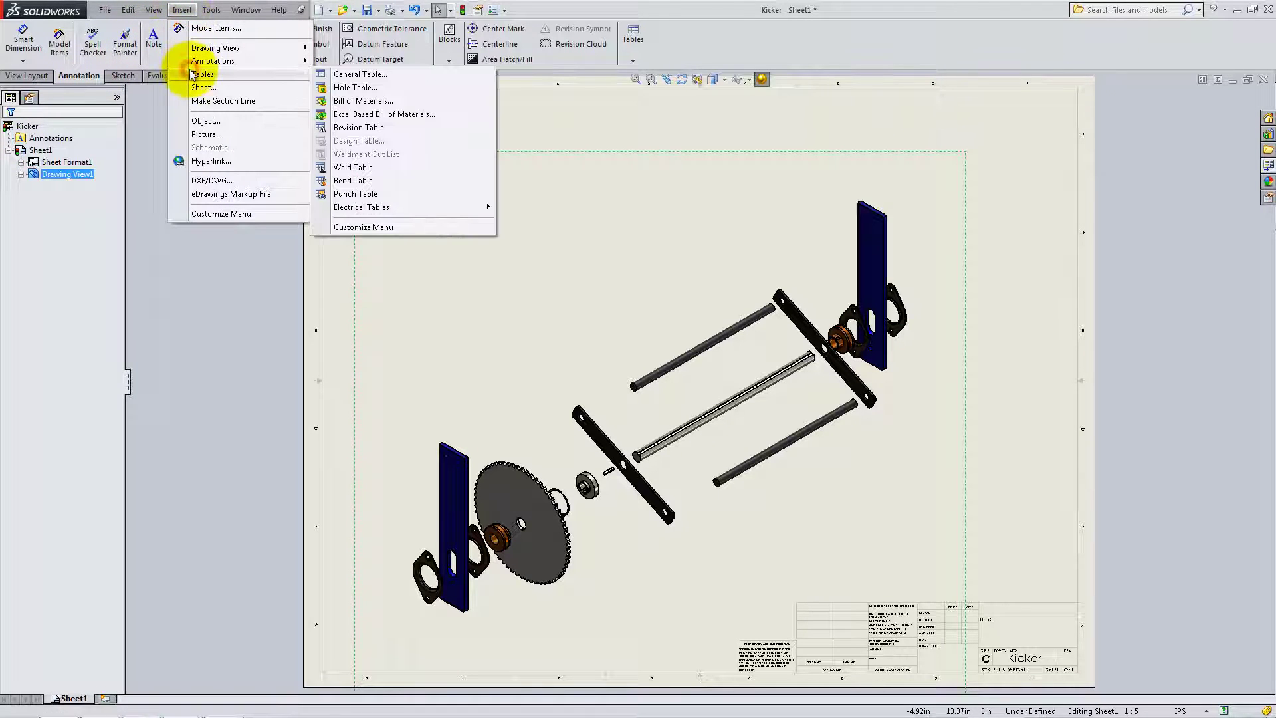
{"action": "left_click", "coordinate": [359, 101]}
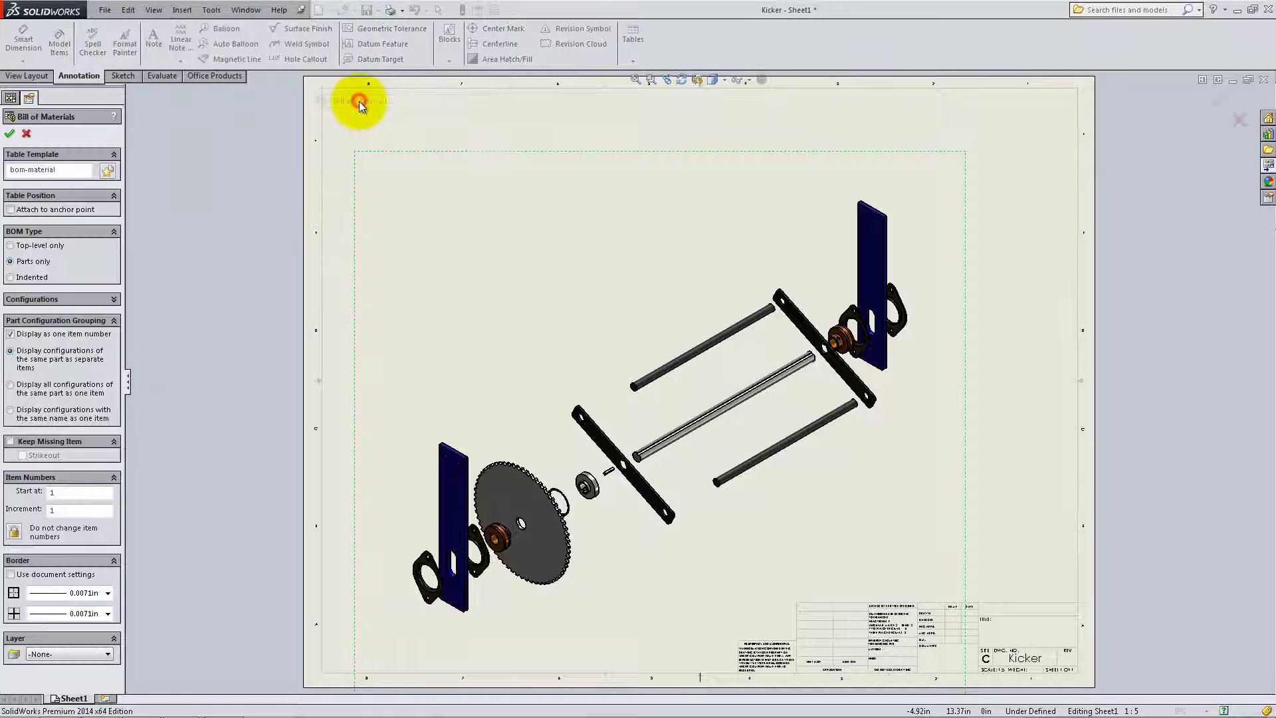
{"action": "left_click", "coordinate": [107, 171]}
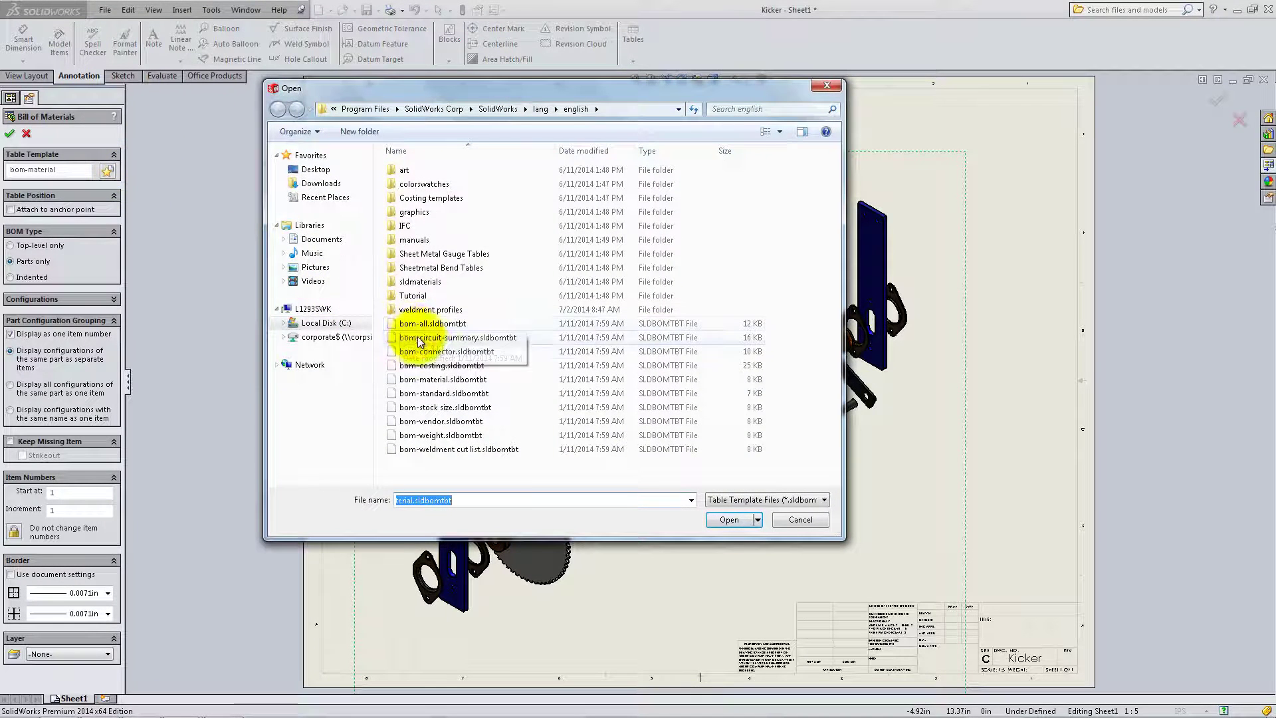
{"action": "double_click", "coordinate": [436, 379]}
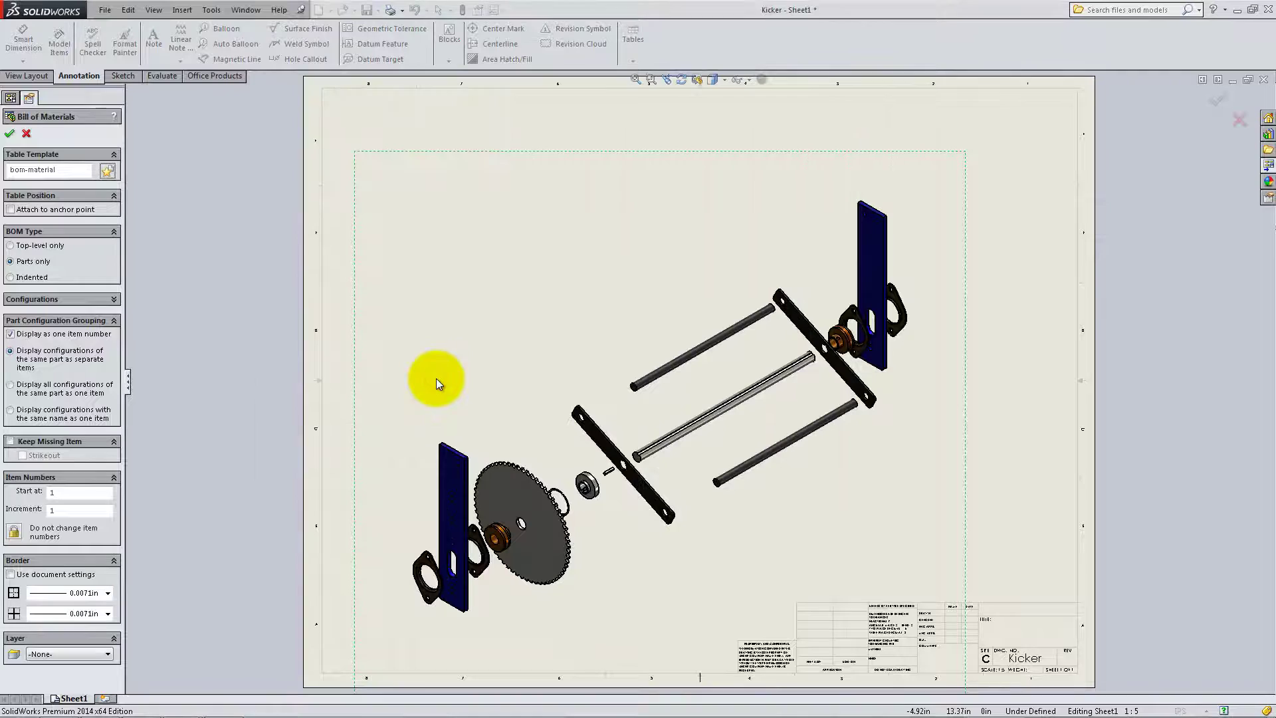
{"action": "left_click", "coordinate": [11, 136]}
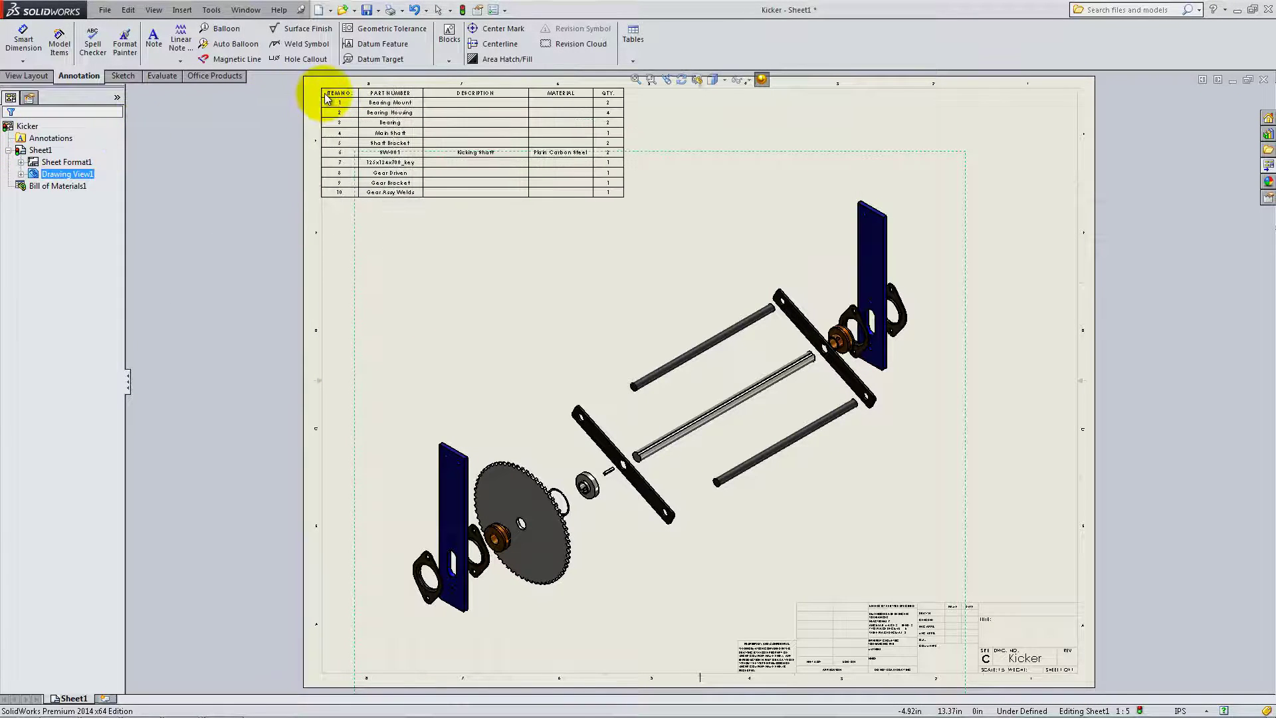
Place the BOM at the sheet's top-left corner and open the Main Shaft part.
{"action": "left_click", "coordinate": [326, 98]}
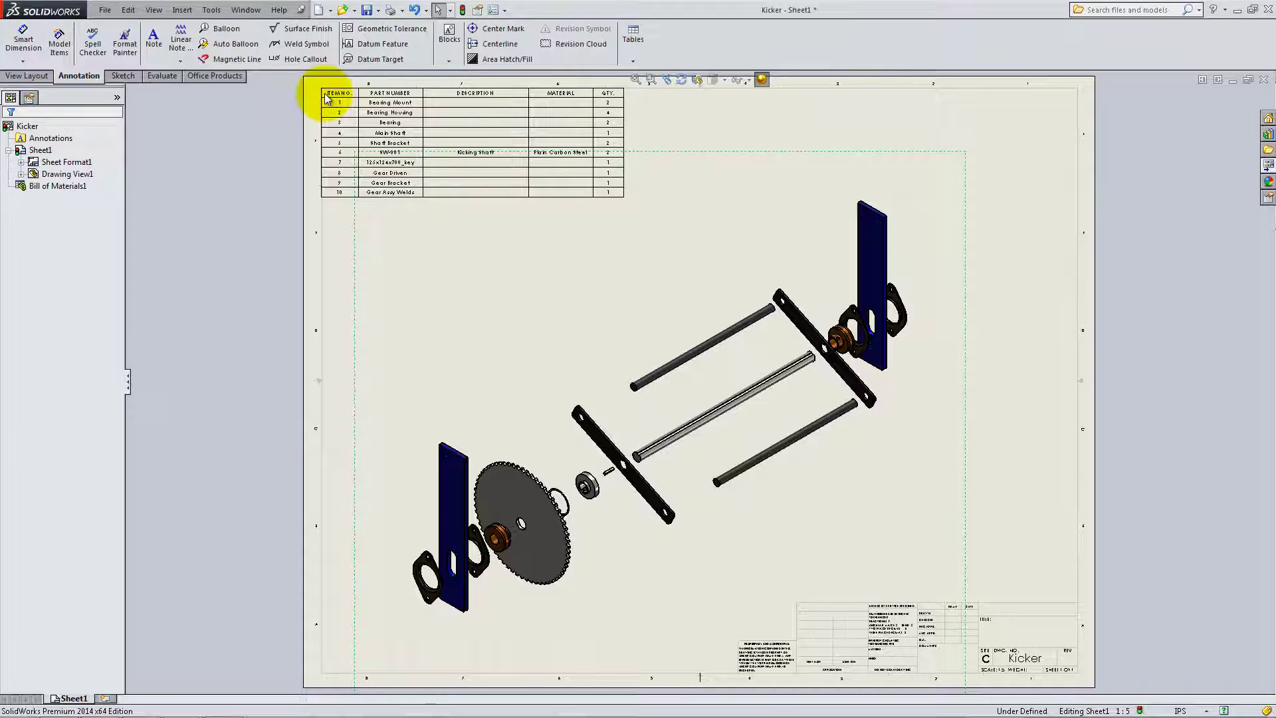
{"action": "right_click", "coordinate": [656, 440]}
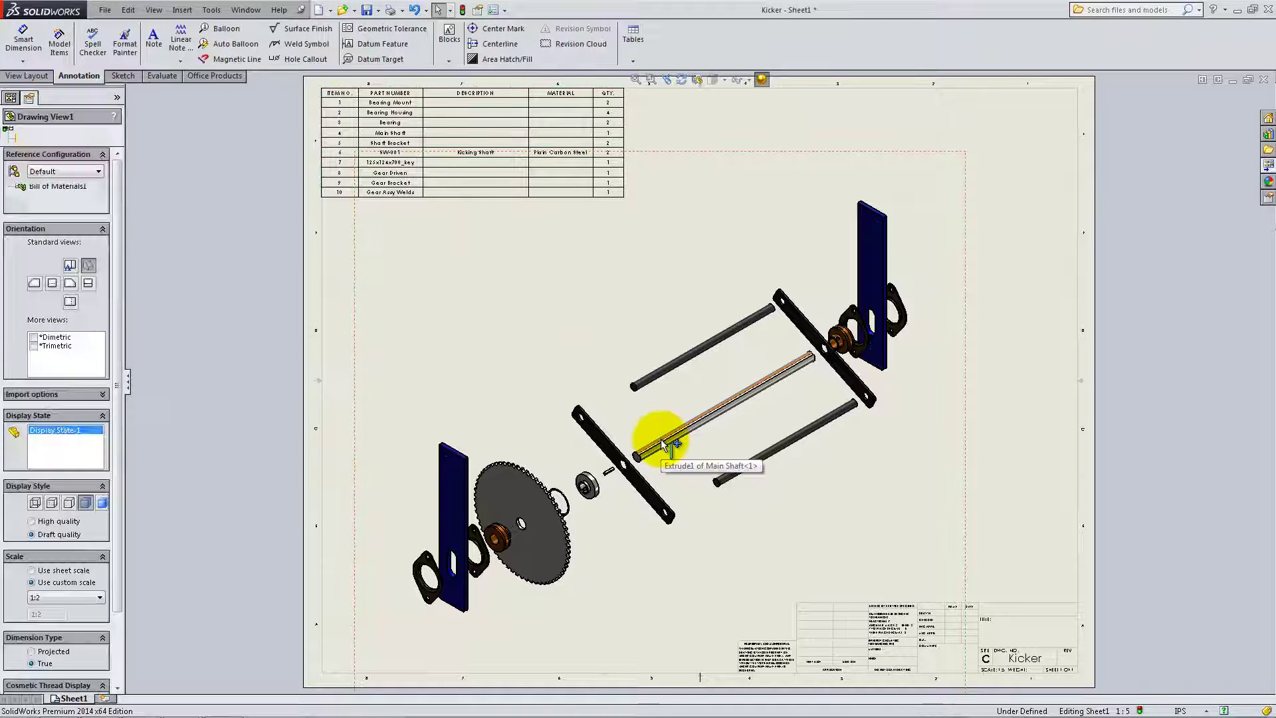
{"action": "left_click", "coordinate": [671, 241]}
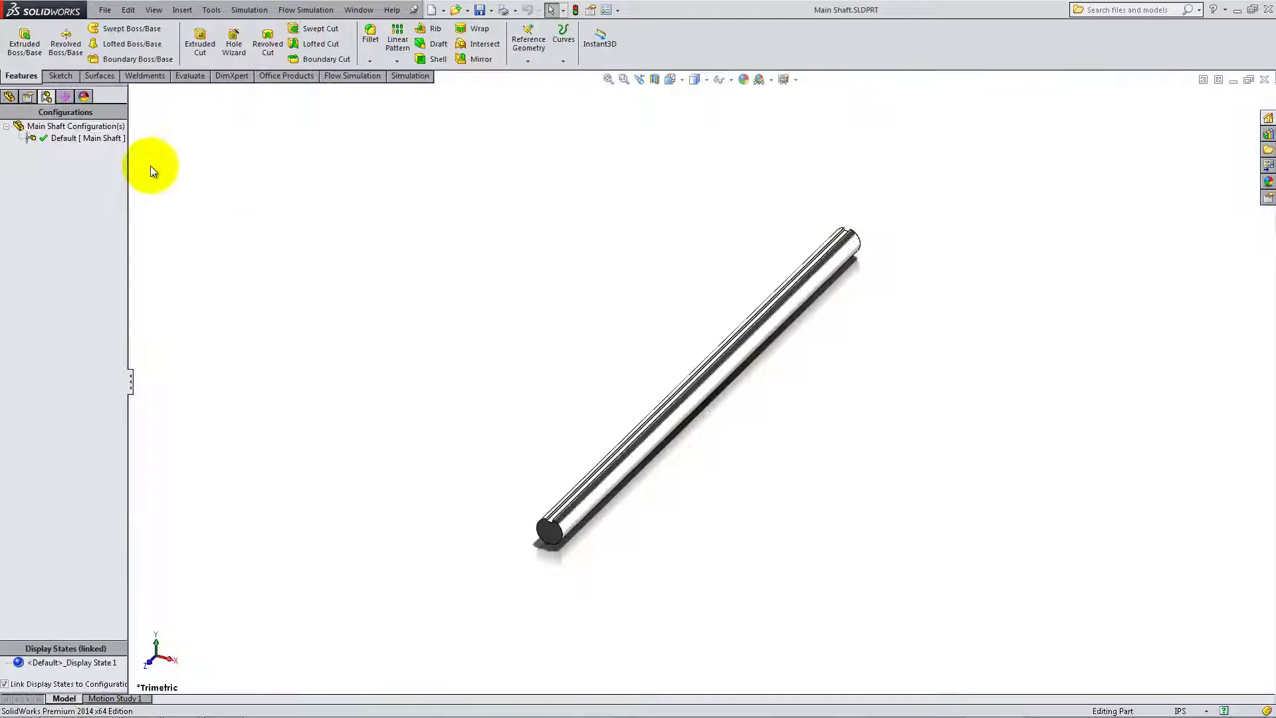
{"action": "left_click", "coordinate": [15, 97]}
Add a custom Material property to the Main Shaft linked to its material.
{"action": "left_click", "coordinate": [105, 10]}
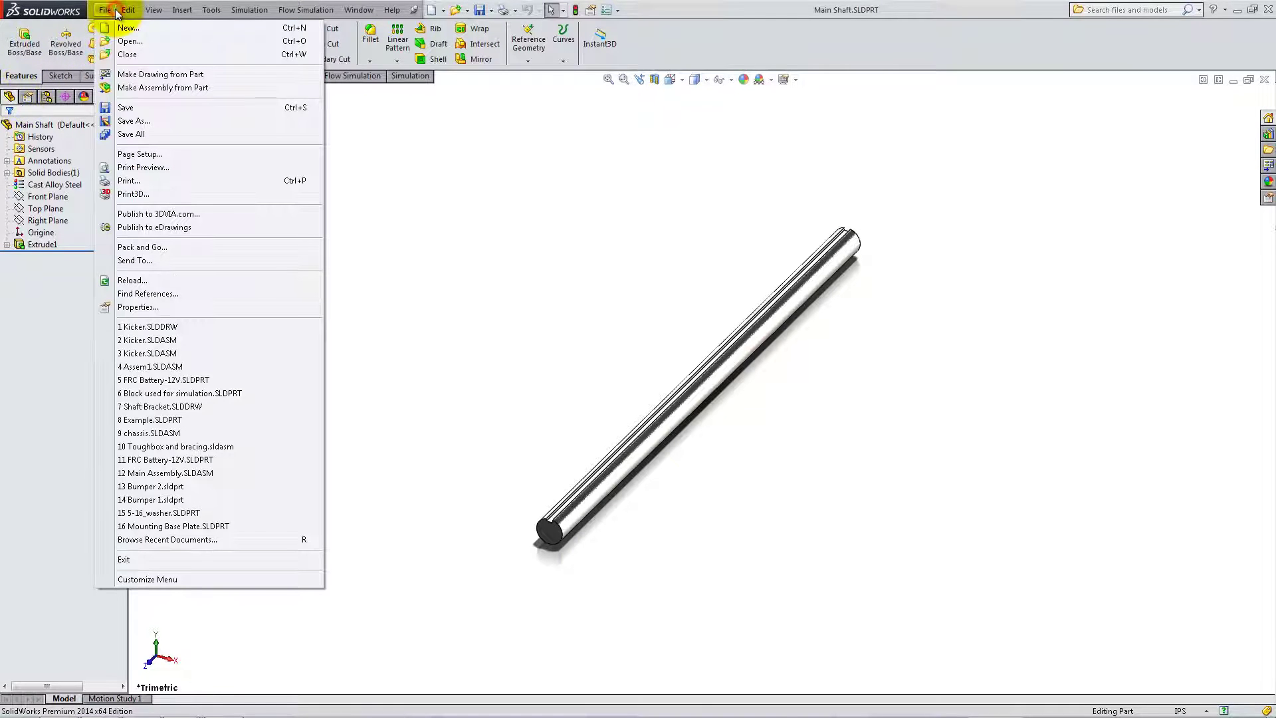
{"action": "left_click", "coordinate": [137, 309]}
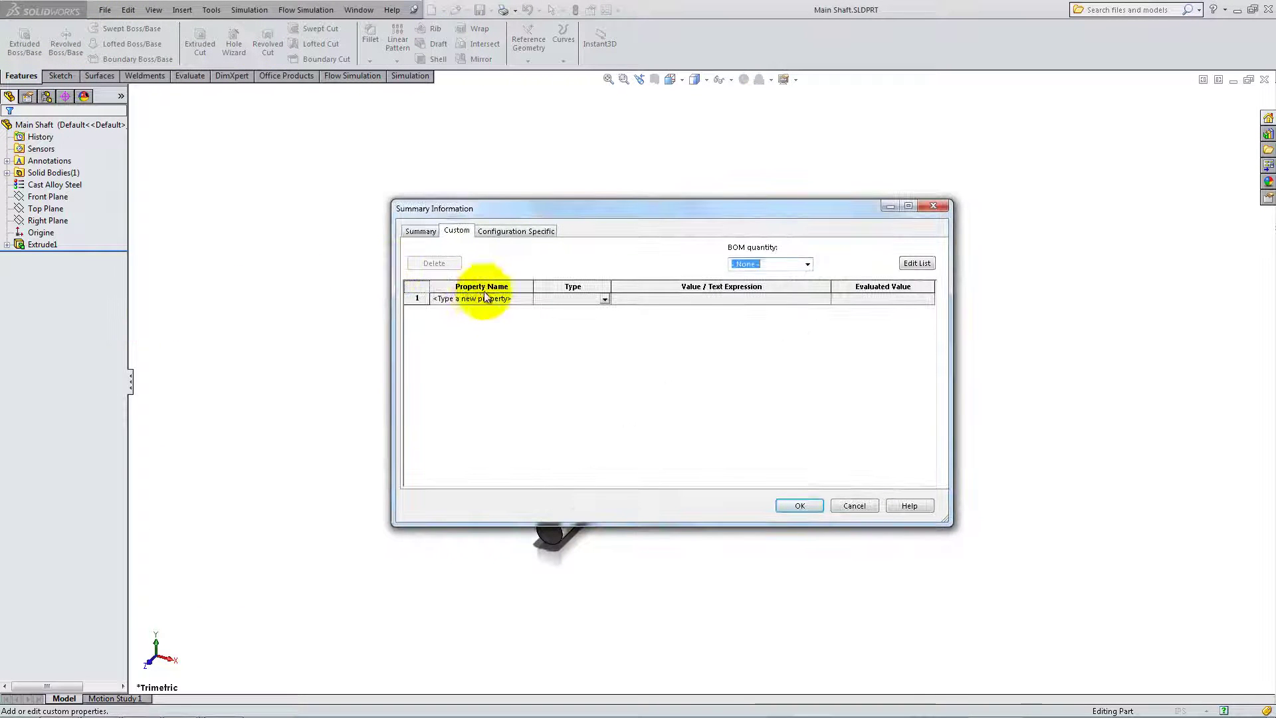
{"action": "left_click", "coordinate": [525, 301]}
{"action": "left_click", "coordinate": [494, 334]}
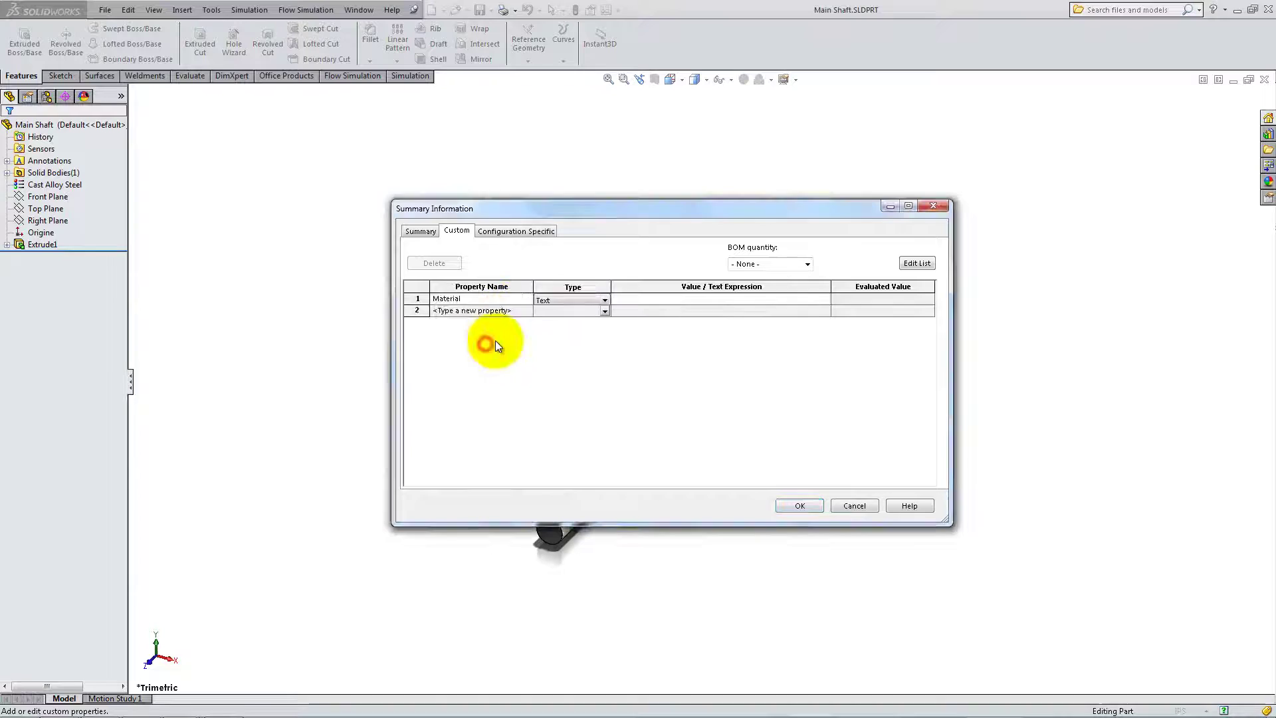
{"action": "left_click", "coordinate": [688, 297]}
{"action": "left_click", "coordinate": [824, 299]}
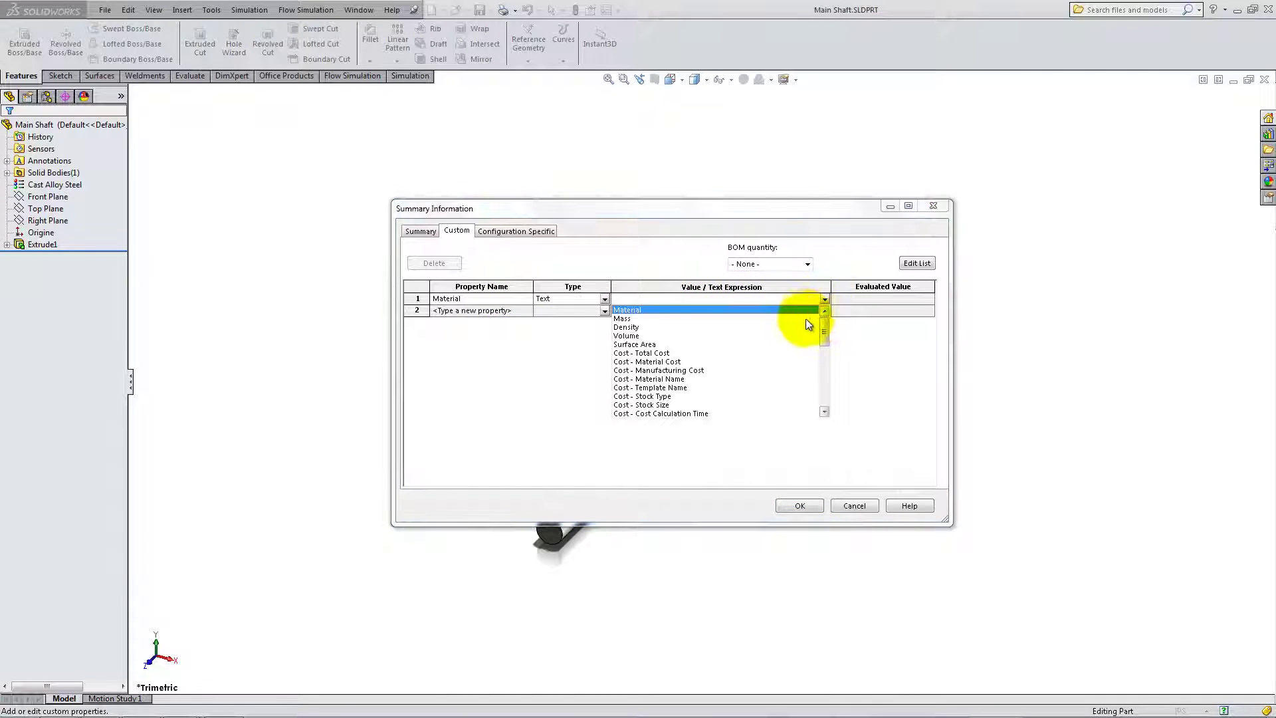
{"action": "left_click", "coordinate": [804, 312]}
{"action": "left_click", "coordinate": [802, 506]}
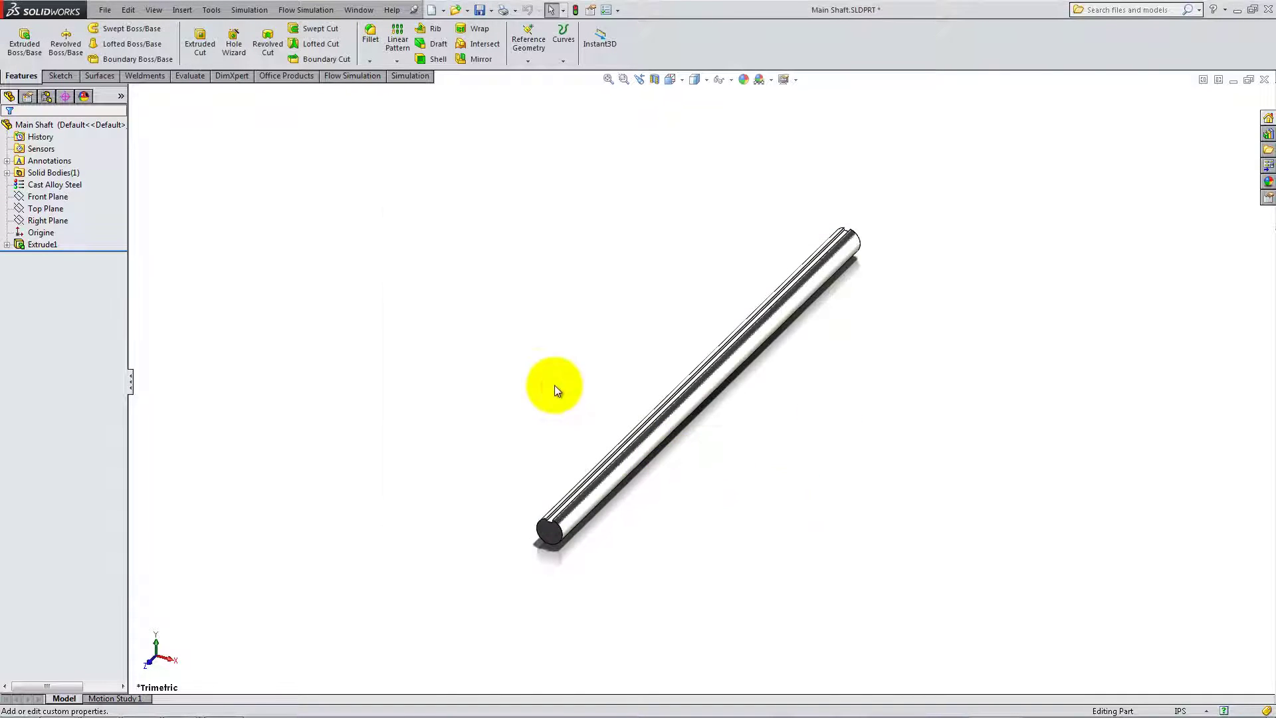
{"action": "left_click", "coordinate": [47, 96]}
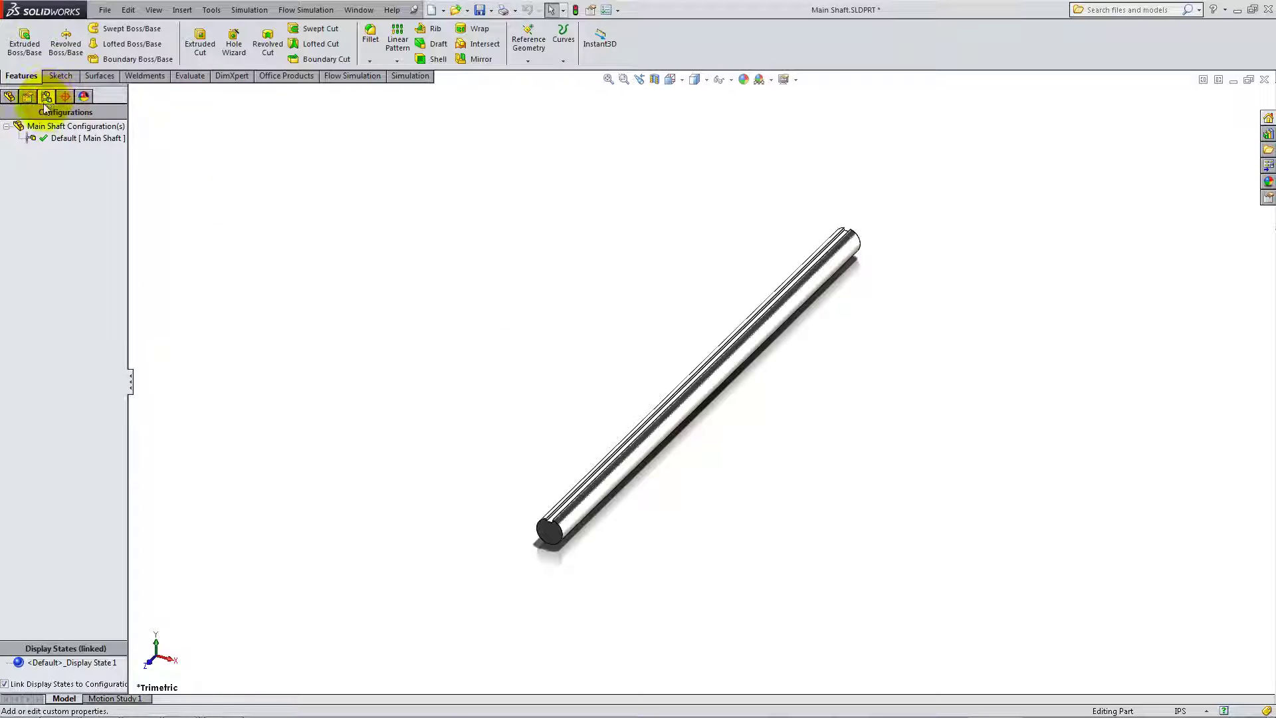
{"action": "right_click", "coordinate": [42, 137]}
Give the Default configuration description Main Shaft and user-specified BOM part number SW-010, then save.
{"action": "left_click", "coordinate": [59, 189]}
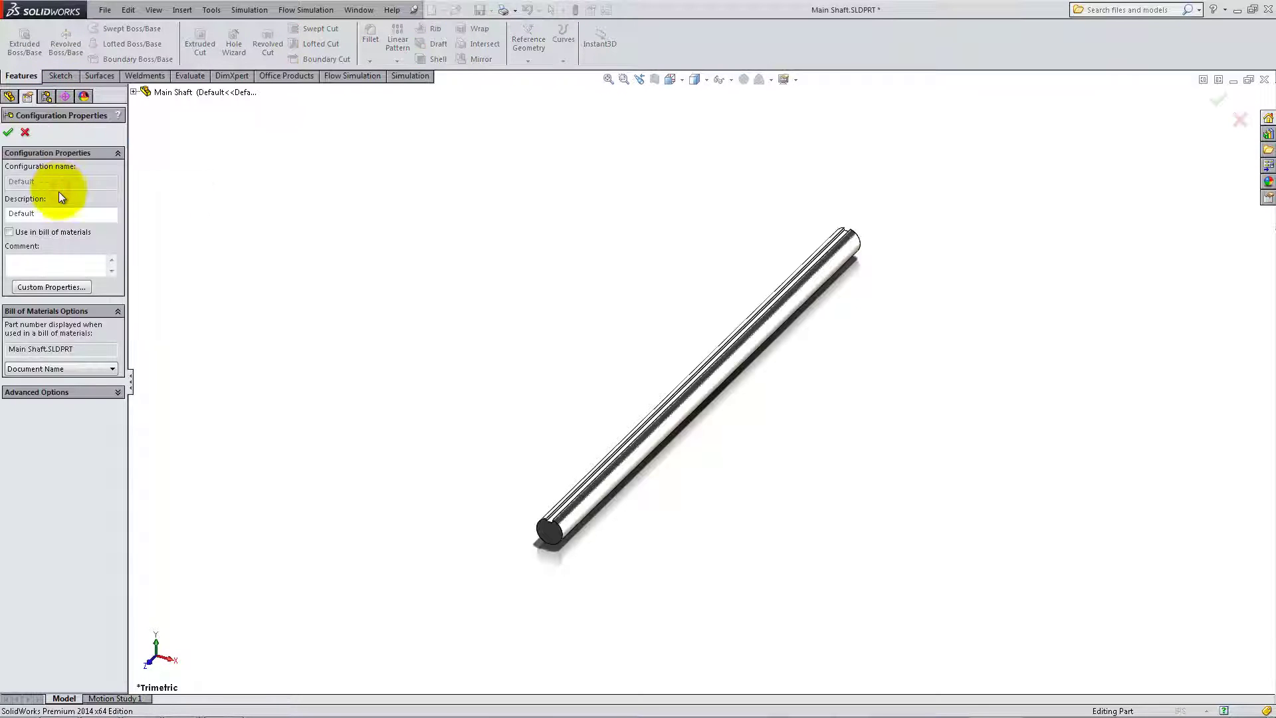
{"action": "double_click", "coordinate": [59, 210]}
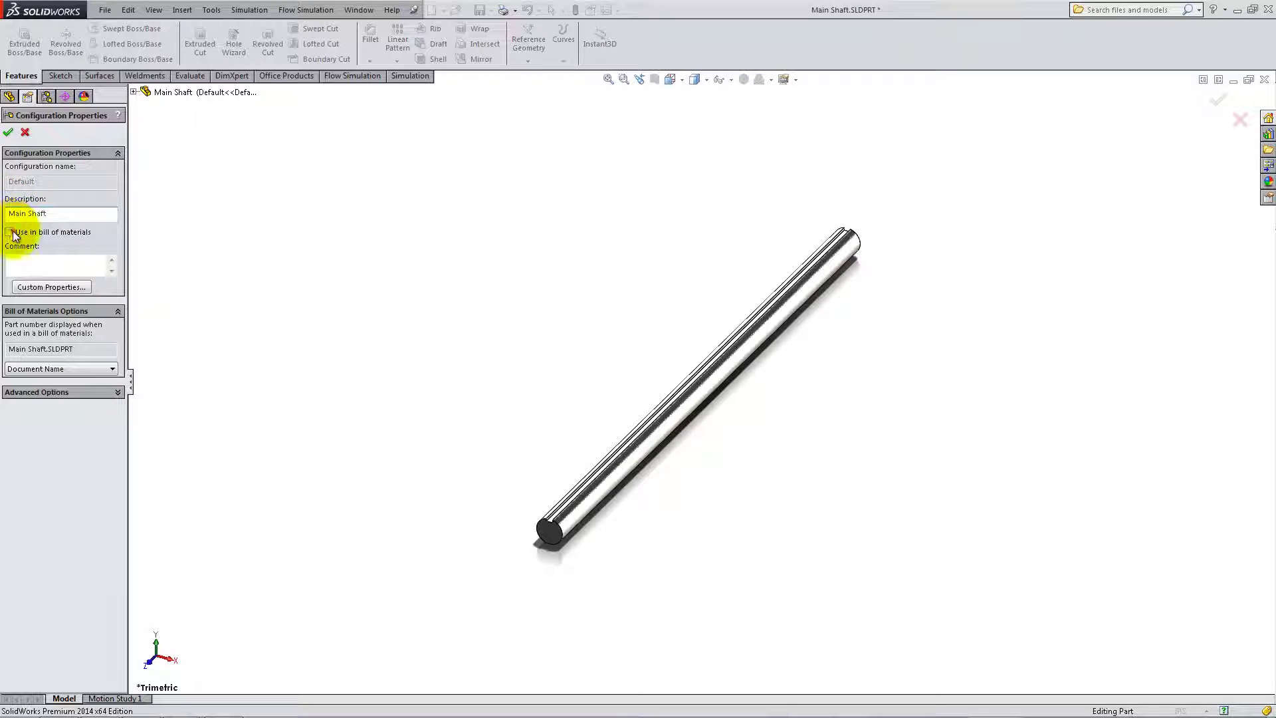
{"action": "left_click", "coordinate": [41, 370]}
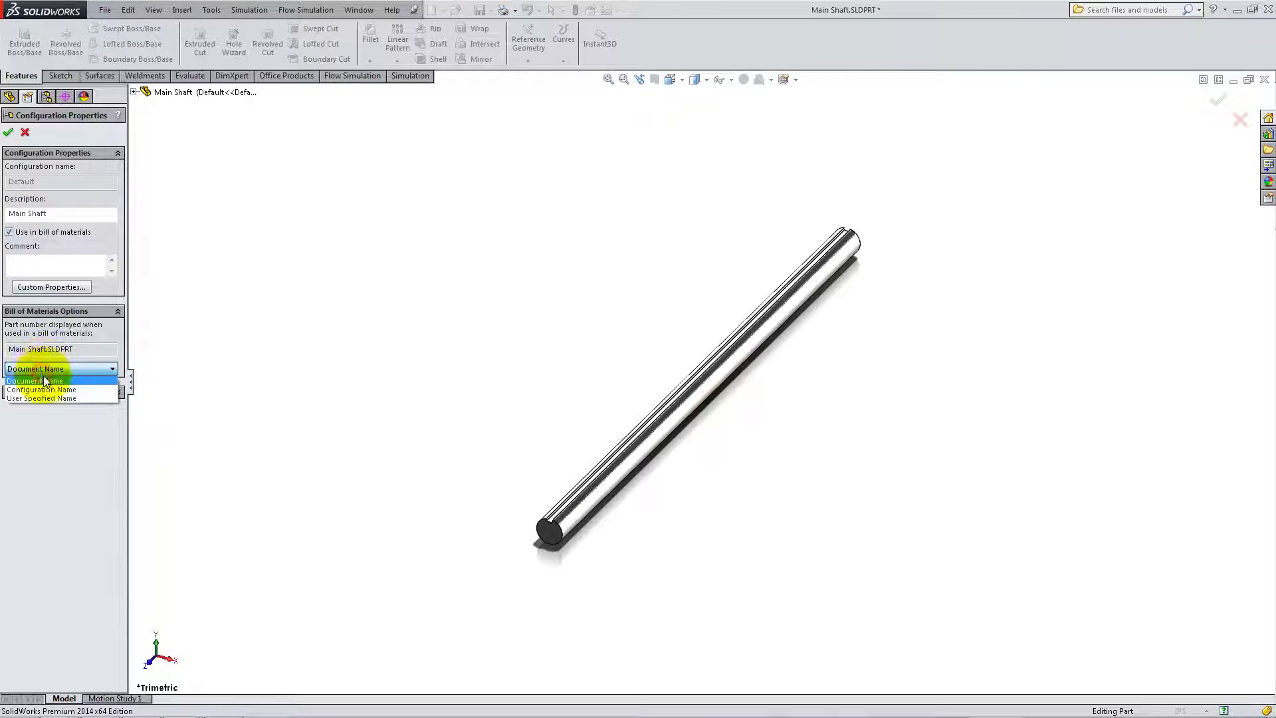
{"action": "left_click", "coordinate": [49, 397]}
{"action": "left_click", "coordinate": [55, 354]}
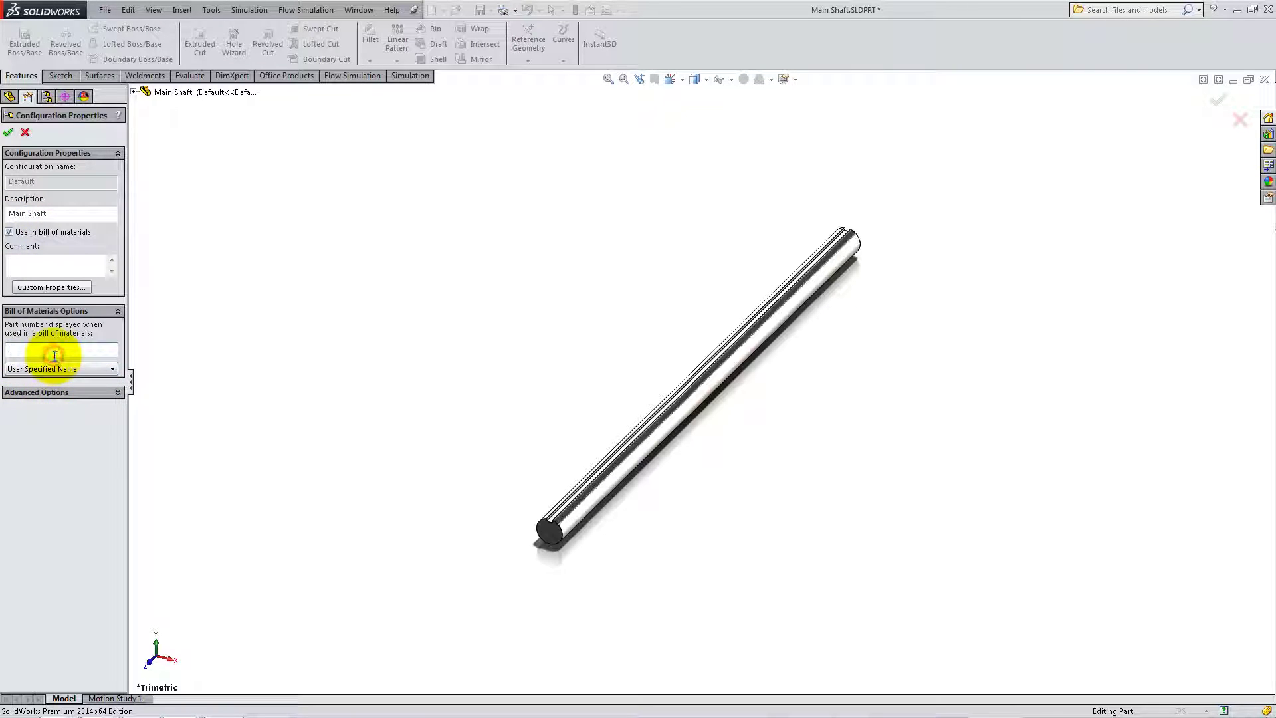
{"action": "type", "text": "SW-010"}
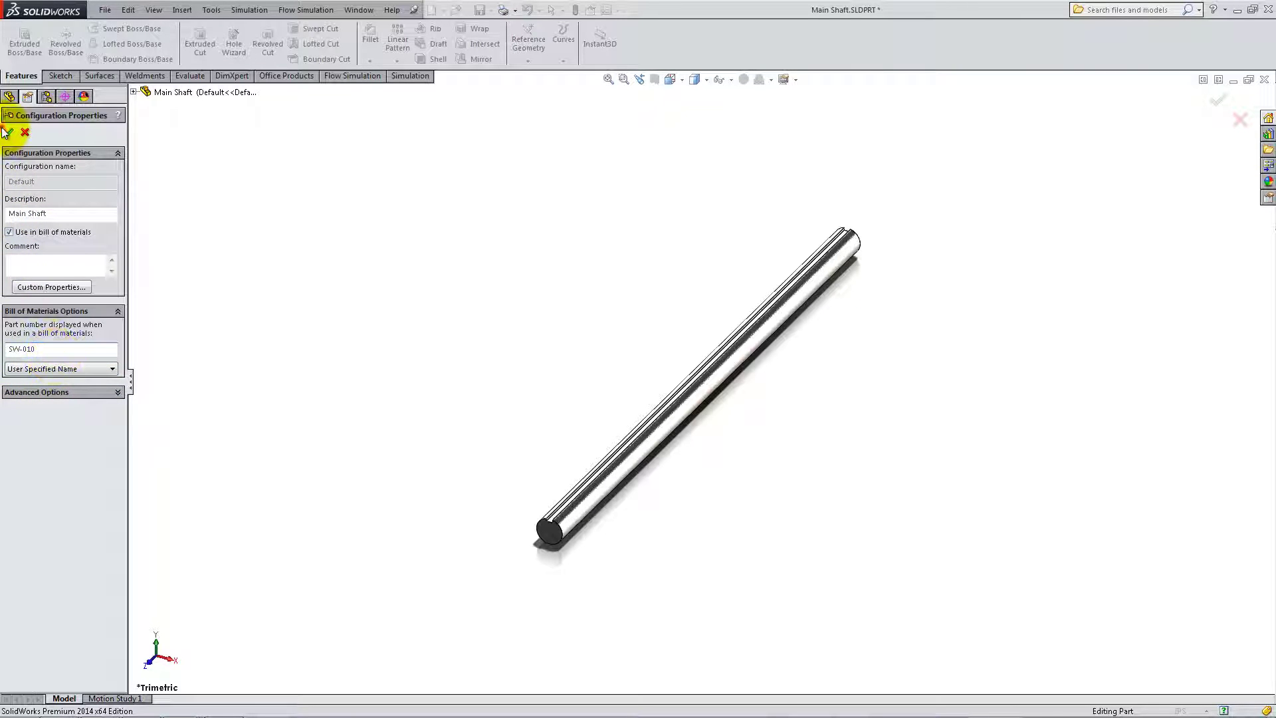
{"action": "left_click", "coordinate": [8, 132]}
{"action": "left_click", "coordinate": [478, 9]}
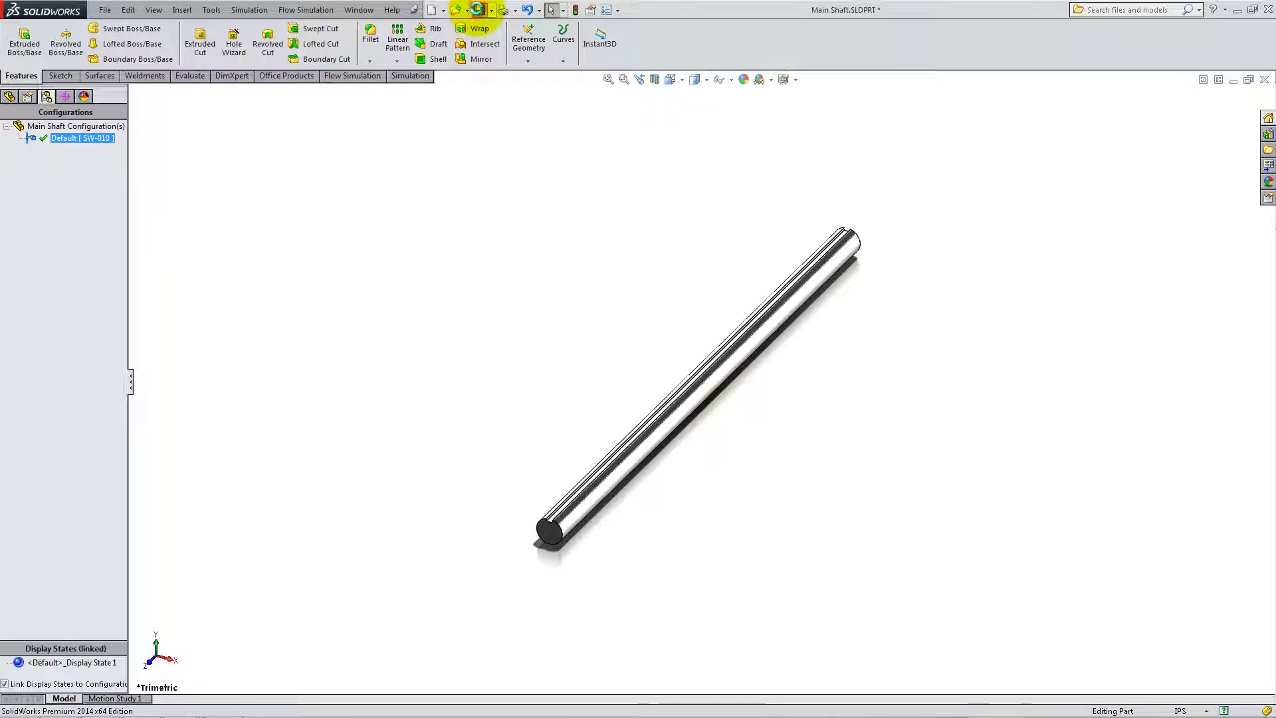
Return to the Kicker drawing and auto-balloon every part of the exploded view.
{"action": "left_click", "coordinate": [1262, 79]}
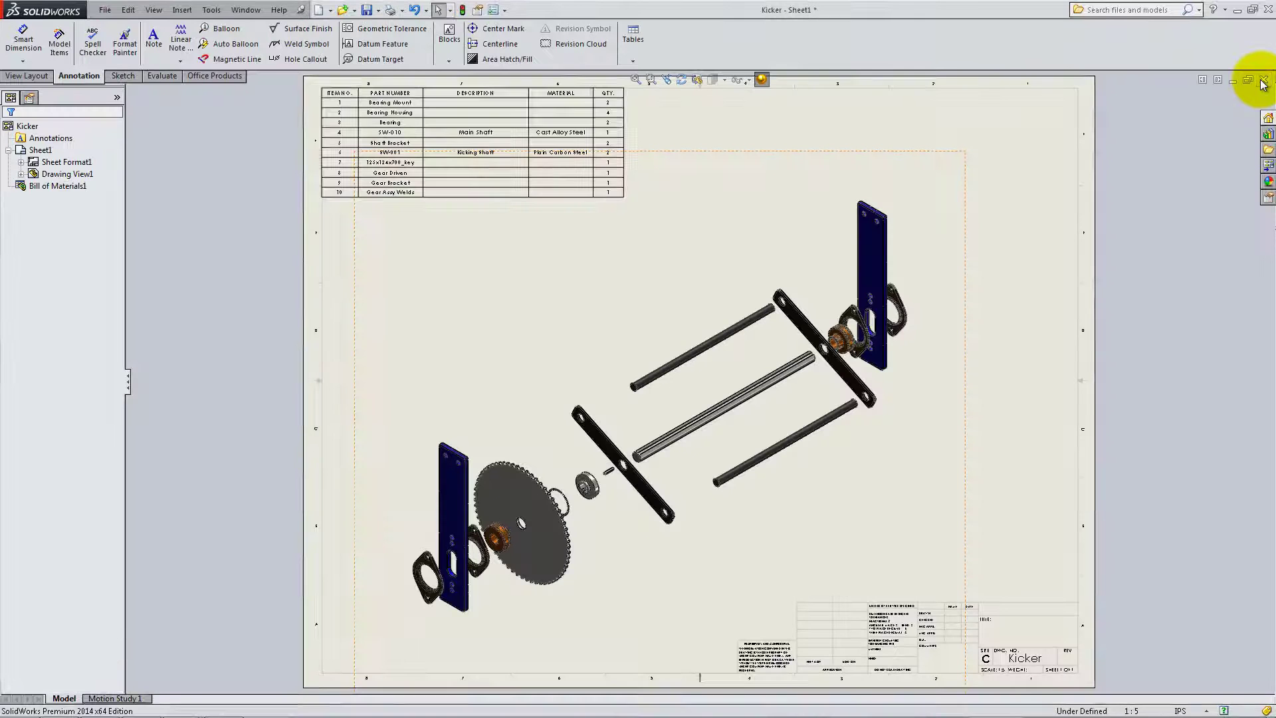
{"action": "left_click", "coordinate": [618, 148]}
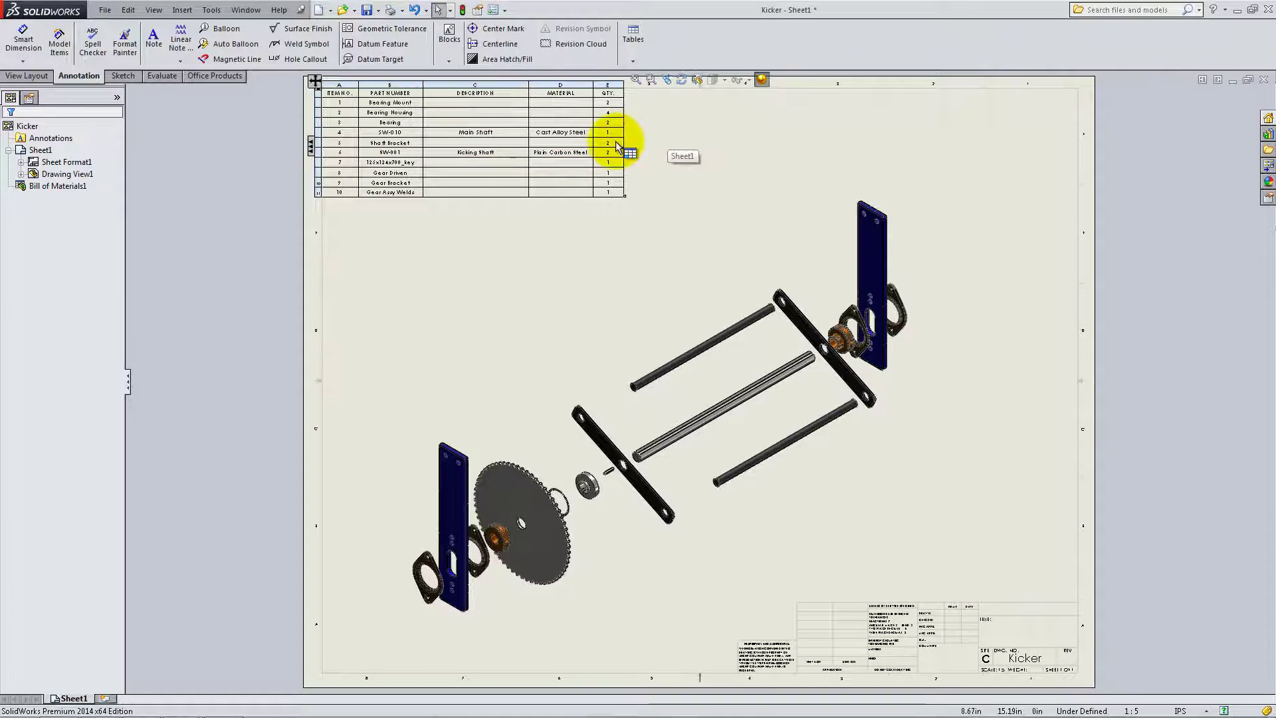
{"action": "left_click", "coordinate": [657, 142]}
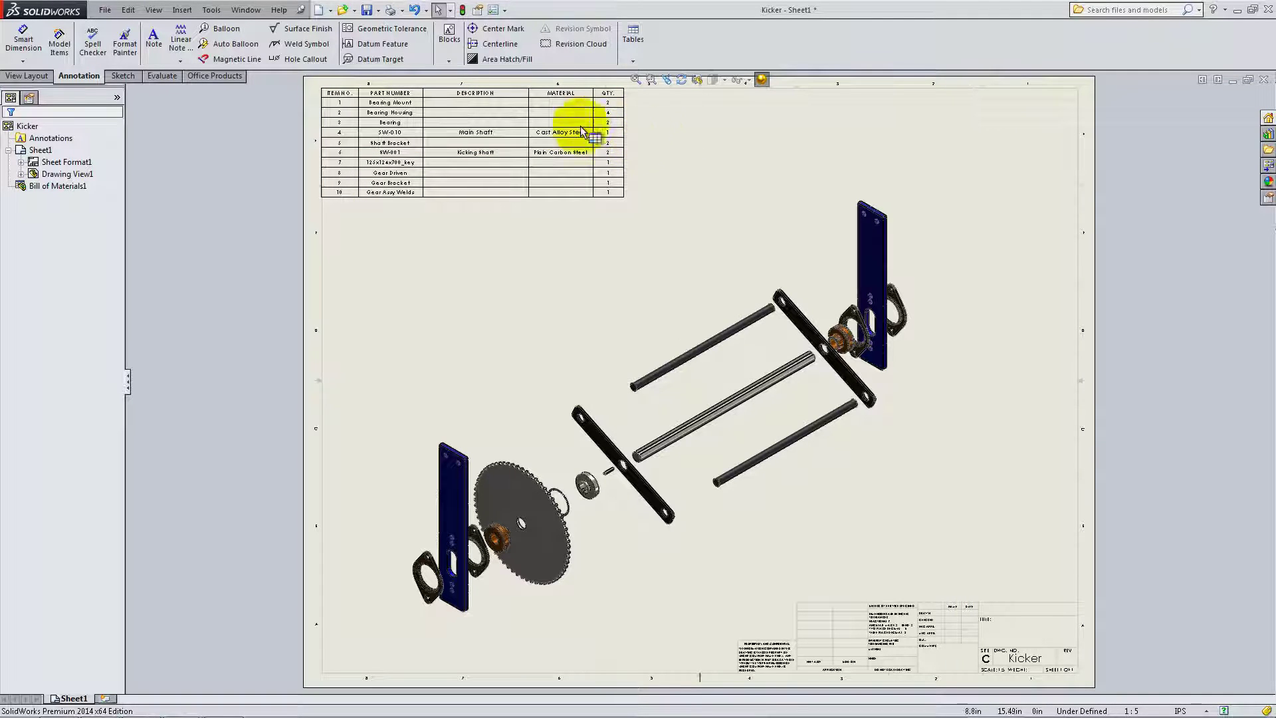
{"action": "left_click", "coordinate": [239, 45]}
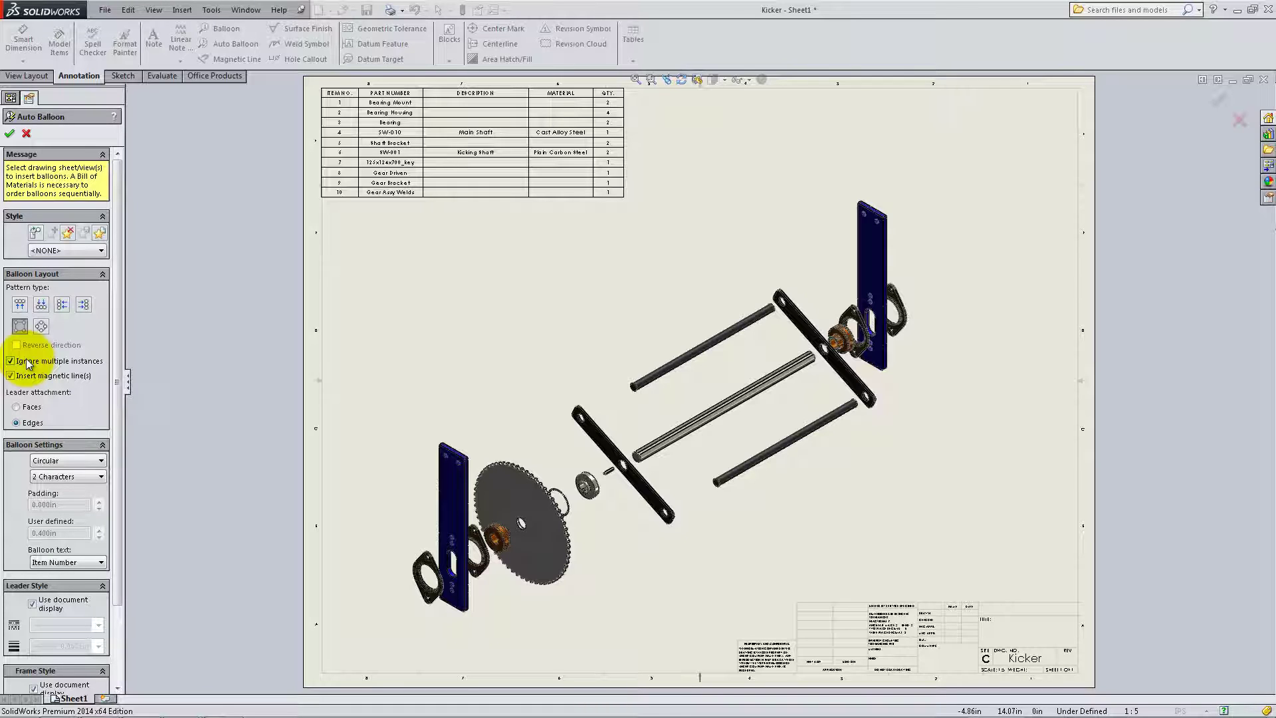
{"action": "left_click", "coordinate": [504, 398]}
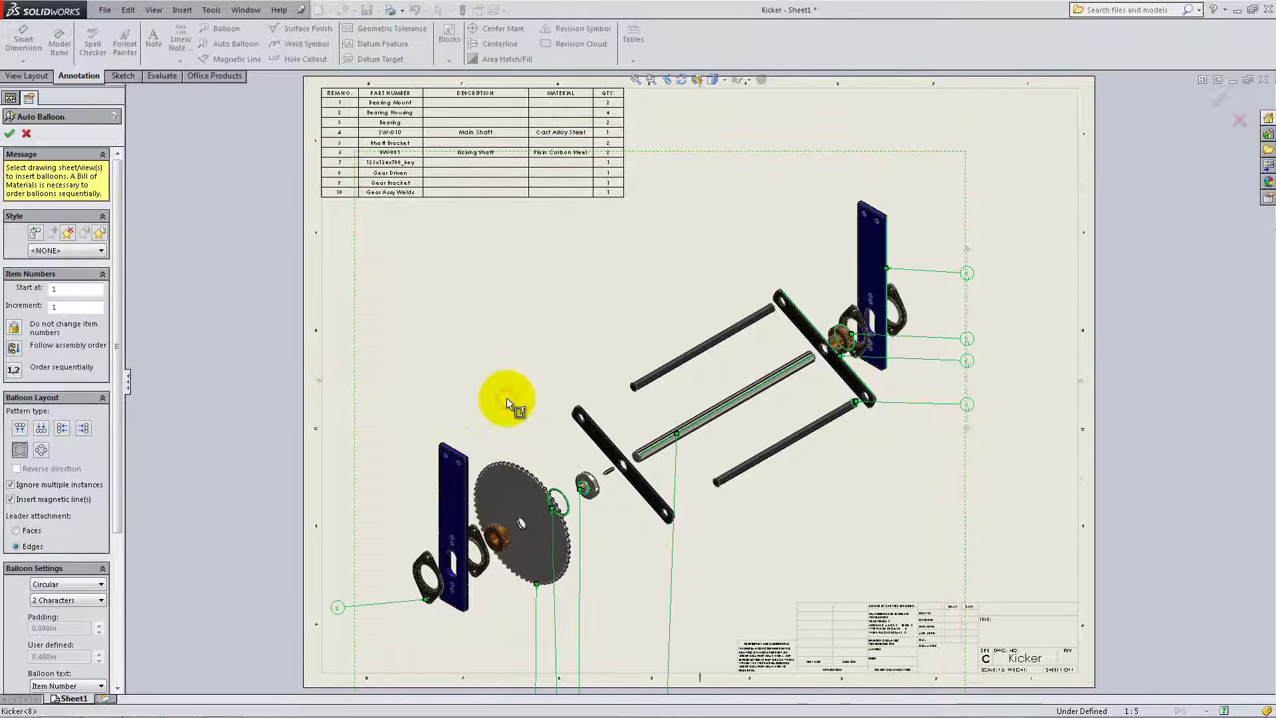
{"action": "left_click", "coordinate": [9, 133]}
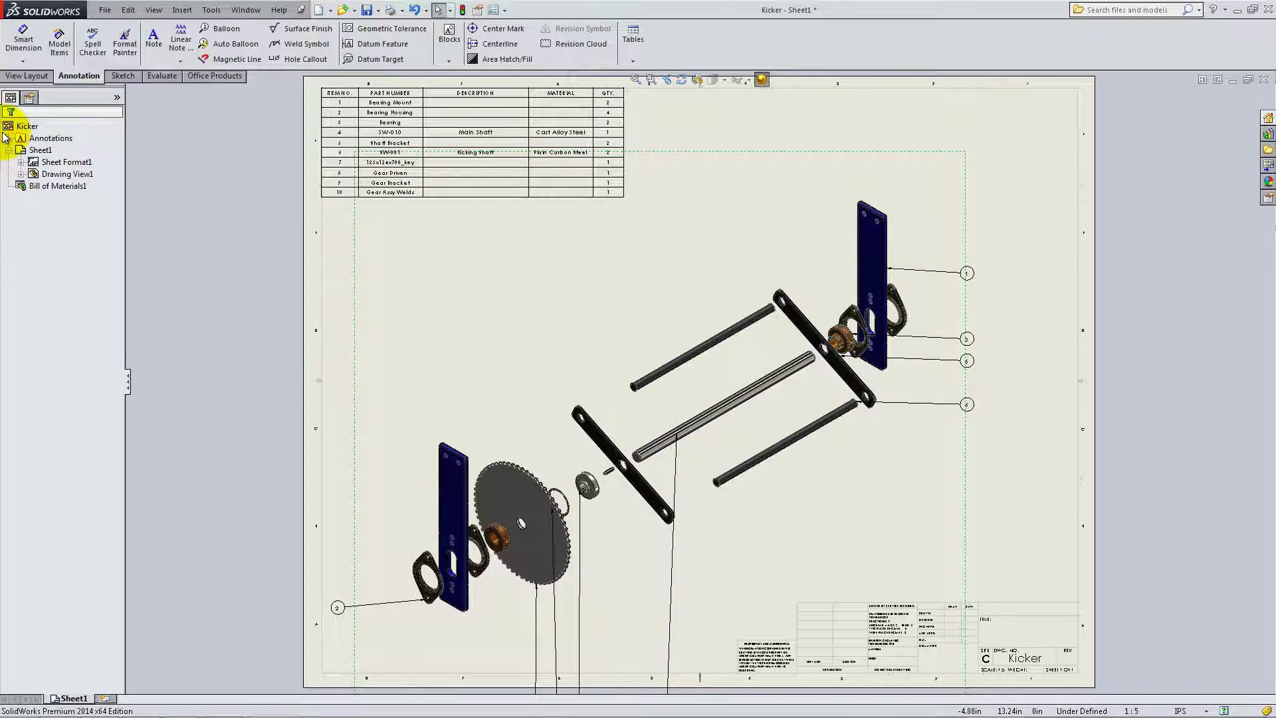
Move two balloons from below the sheet up beside the gear.
{"action": "scroll", "coordinate": [323, 339], "scroll_direction": "up", "scroll_amount": 5}
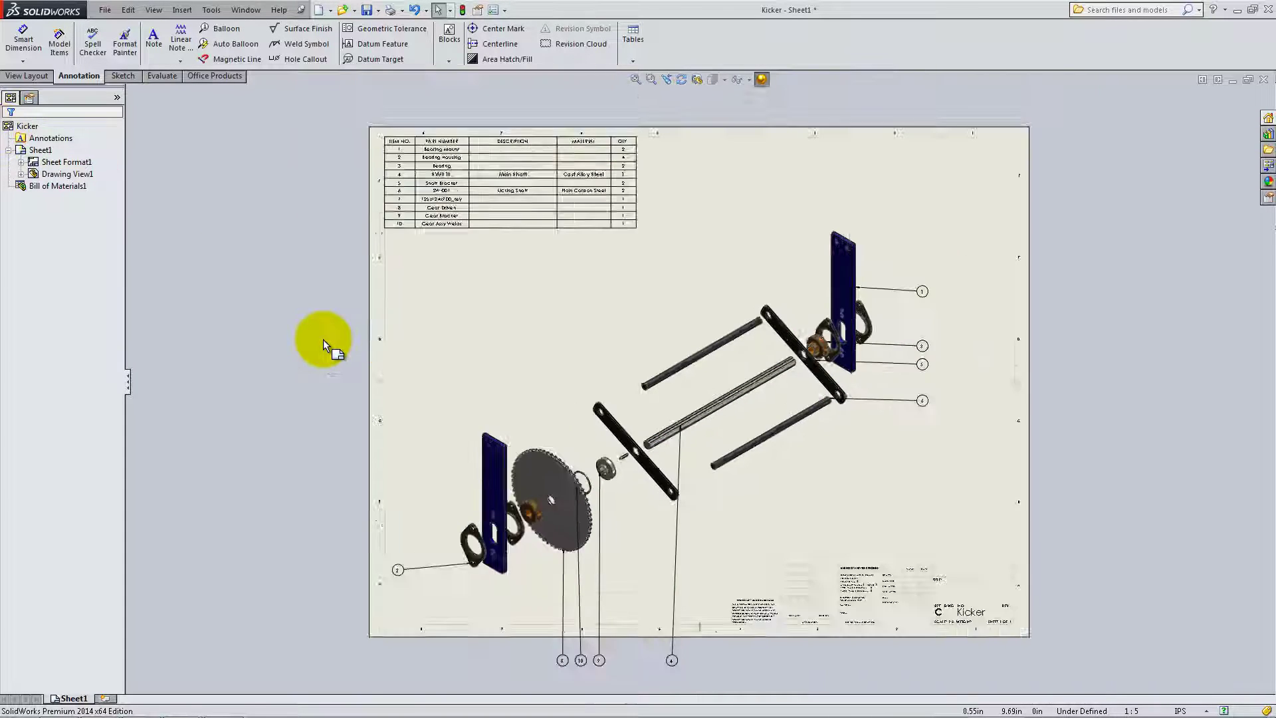
{"action": "left_click_drag", "start_coordinate": [619, 544], "coordinate": [644, 504]}
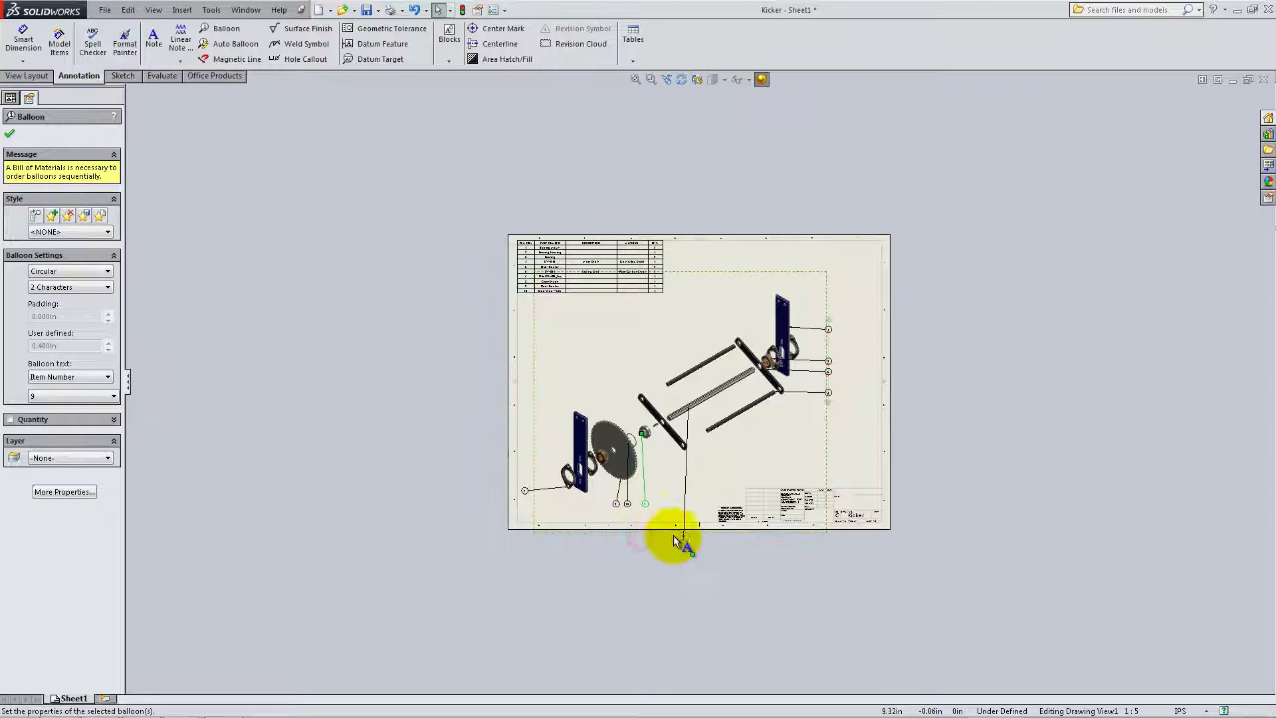
{"action": "left_click_drag", "start_coordinate": [684, 543], "coordinate": [685, 505]}
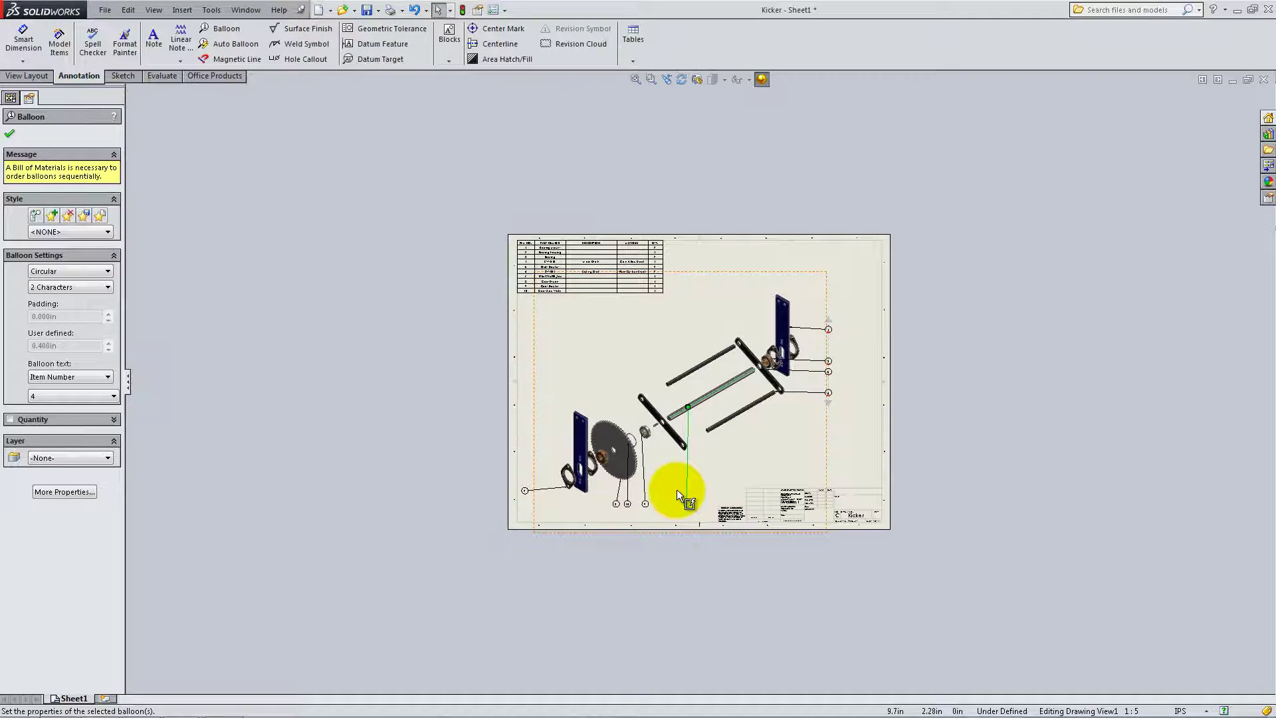
{"action": "scroll", "coordinate": [649, 486], "scroll_direction": "down", "scroll_amount": 4}
{"action": "scroll", "coordinate": [517, 444], "scroll_direction": "down", "scroll_amount": 3}
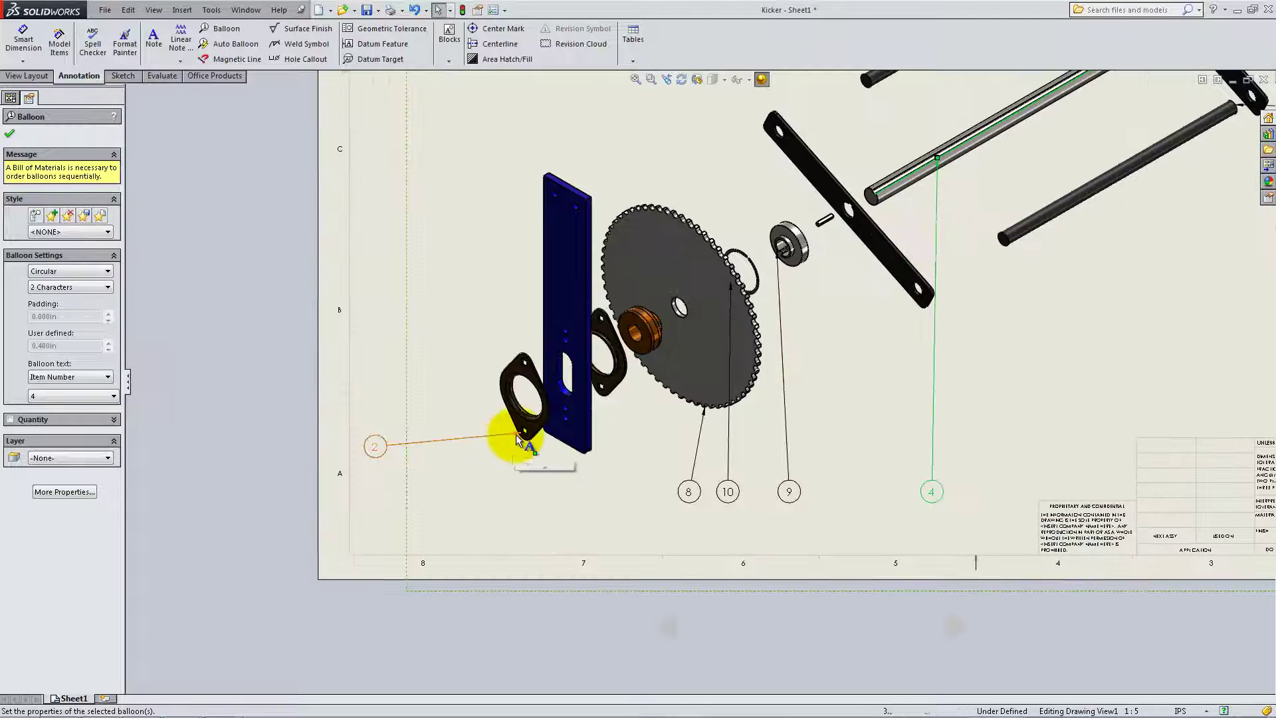
Reattach balloon 2's leader to the upper bracket and move balloon 3 beside it.
{"action": "left_click", "coordinate": [517, 439]}
{"action": "scroll", "coordinate": [583, 428], "scroll_direction": "up", "scroll_amount": 3}
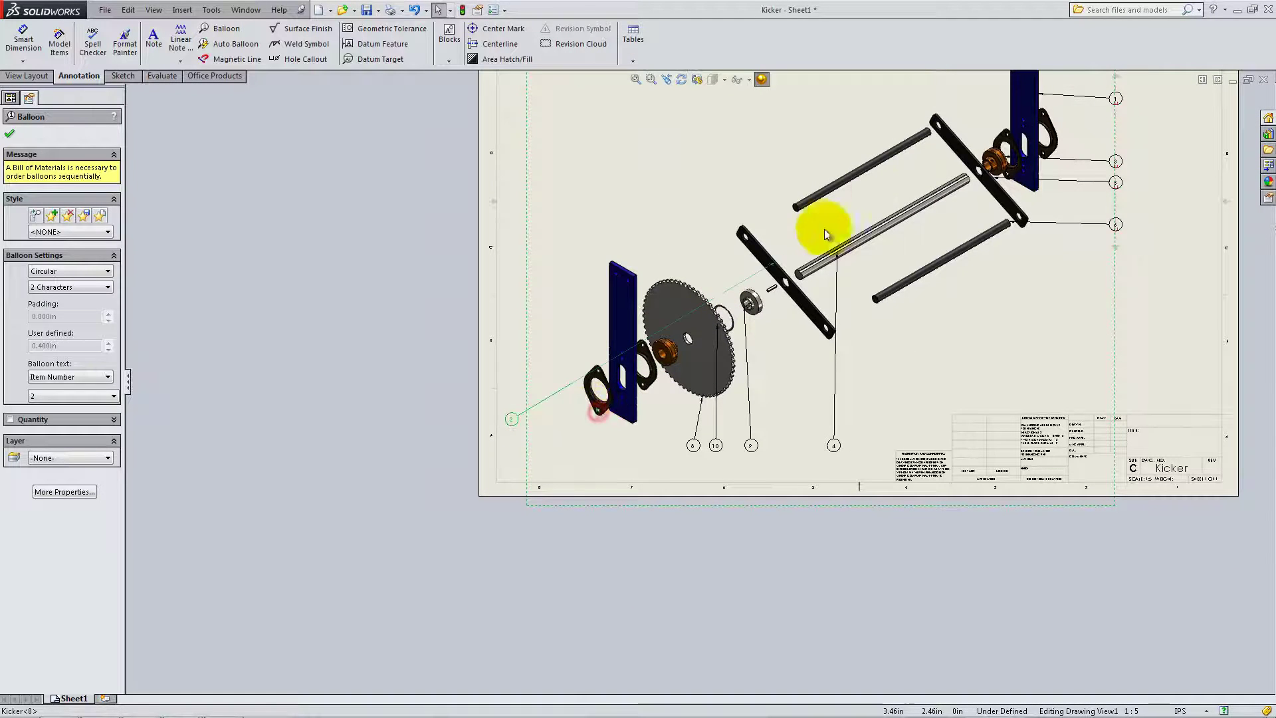
{"action": "mouse_move", "coordinate": [513, 422]}
{"action": "left_mouse_down"}
{"action": "mouse_move", "coordinate": [977, 81]}
{"action": "mouse_move", "coordinate": [991, 106]}
{"action": "mouse_move", "coordinate": [939, 133]}
{"action": "mouse_move", "coordinate": [891, 246]}
{"action": "mouse_move", "coordinate": [791, 247]}
{"action": "mouse_move", "coordinate": [769, 228]}
{"action": "mouse_move", "coordinate": [747, 285]}
{"action": "mouse_move", "coordinate": [763, 316]}
{"action": "left_mouse_up"}
{"action": "scroll", "coordinate": [990, 106], "scroll_direction": "down", "scroll_amount": 4}
{"action": "scroll", "coordinate": [890, 245], "scroll_direction": "down", "scroll_amount": 5}
{"action": "left_click", "coordinate": [706, 310]}
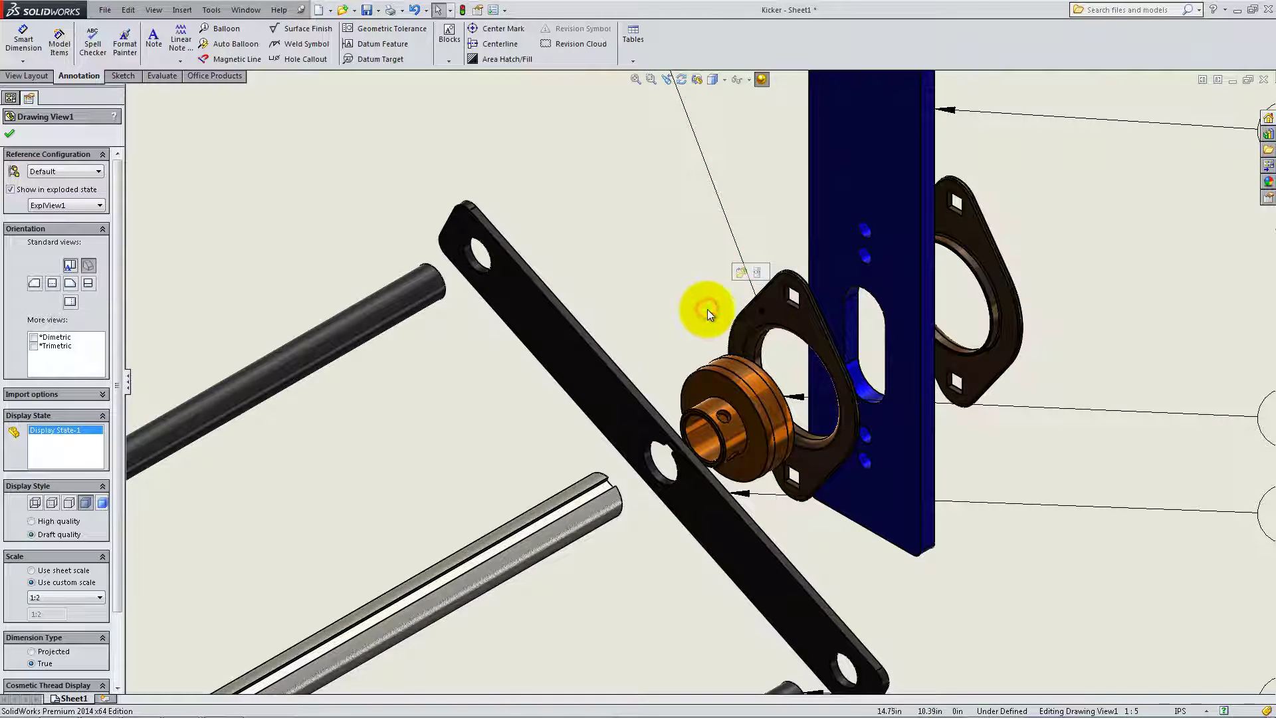
{"action": "left_click", "coordinate": [764, 319]}
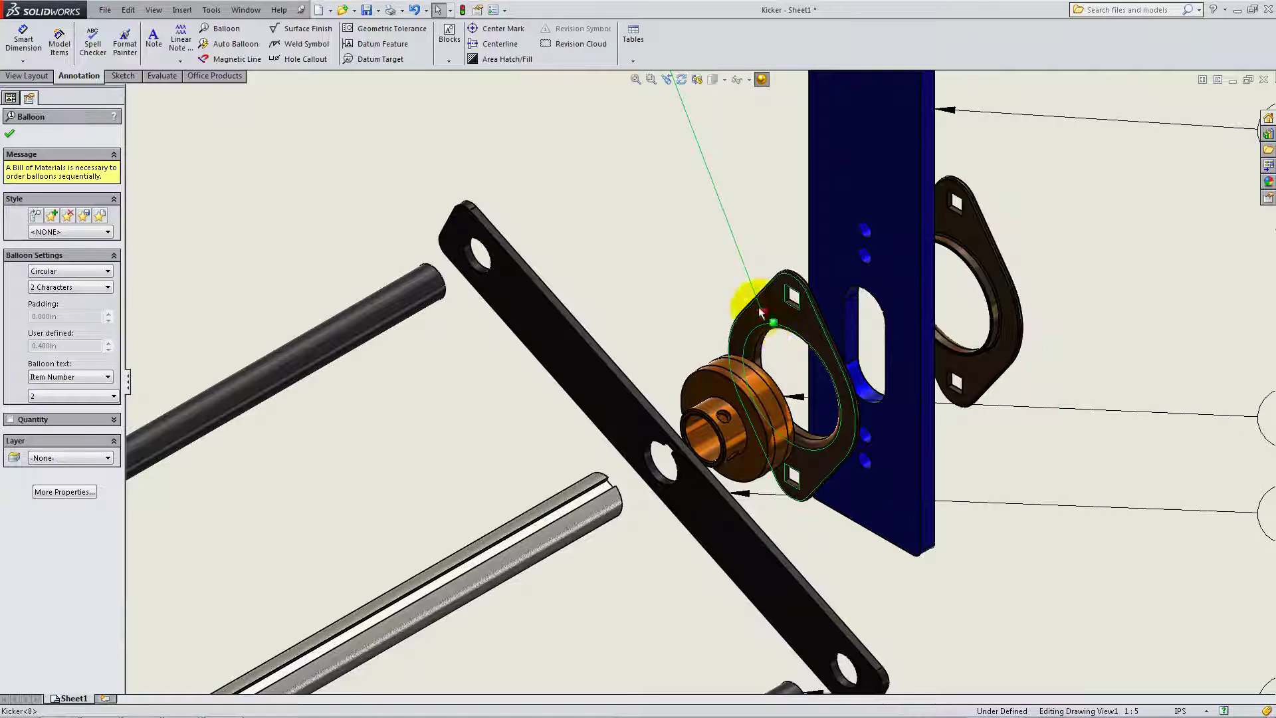
{"action": "left_click", "coordinate": [708, 298]}
{"action": "key", "text": "f"}
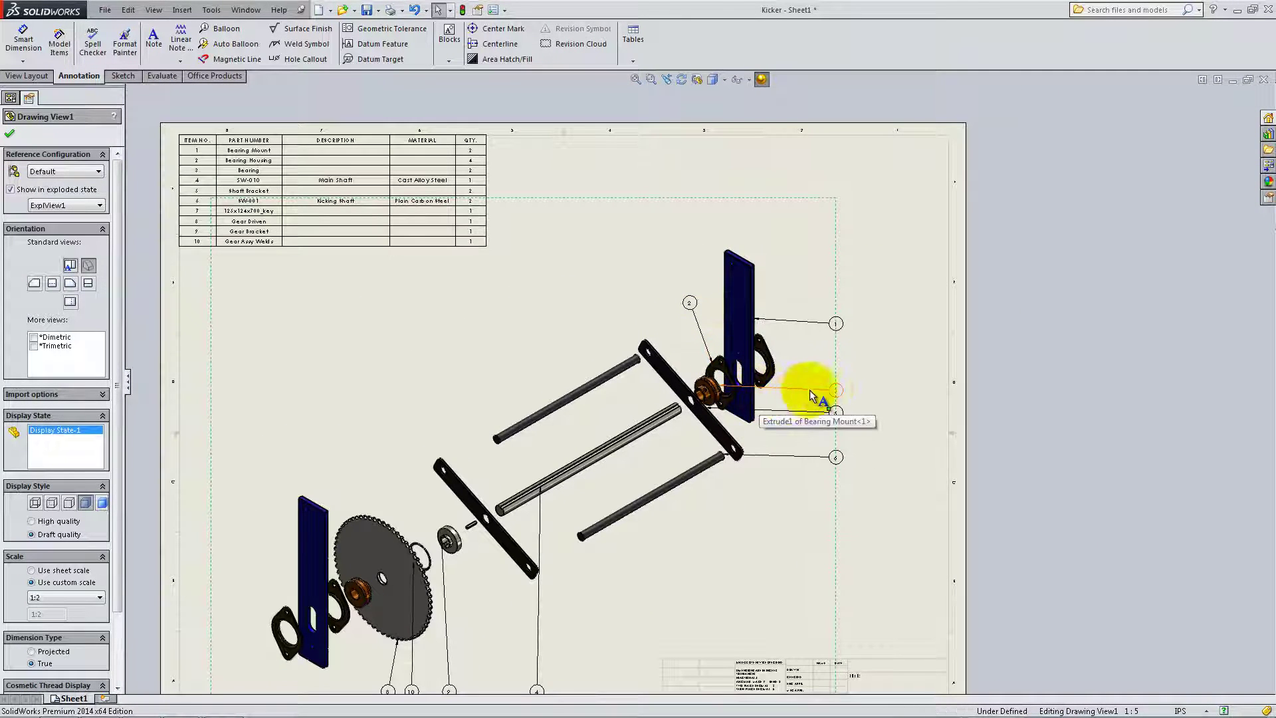
{"action": "left_click_drag", "start_coordinate": [832, 396], "coordinate": [682, 305]}
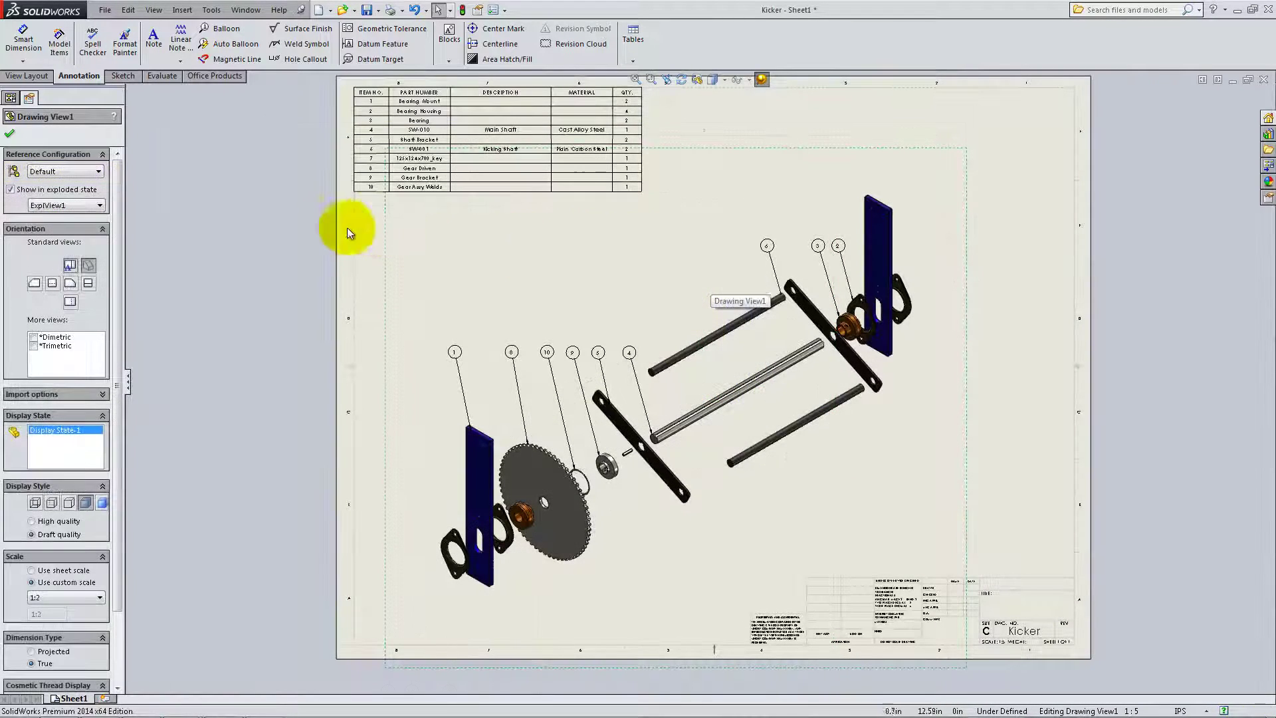
{"action": "left_click", "coordinate": [307, 225]}
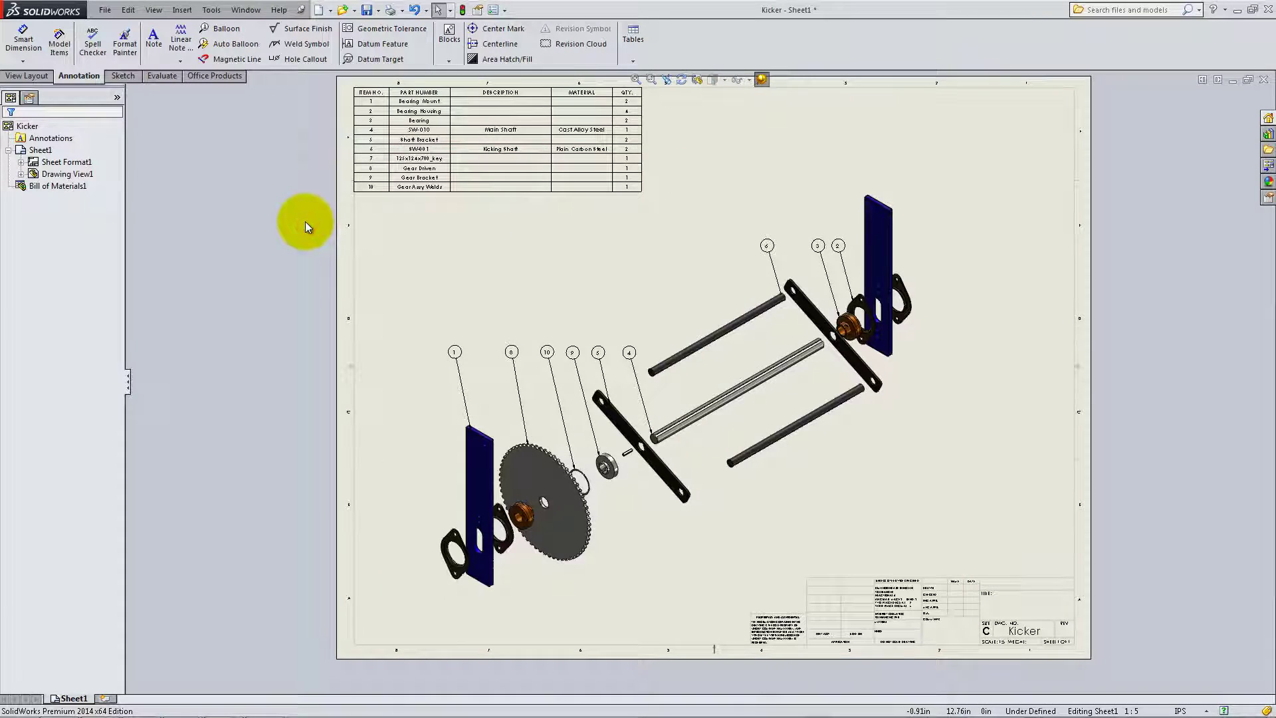
Add Sheet2 and place an isometric model view of the Kicker assembly.
{"action": "left_click", "coordinate": [111, 699]}
{"action": "left_click", "coordinate": [28, 76]}
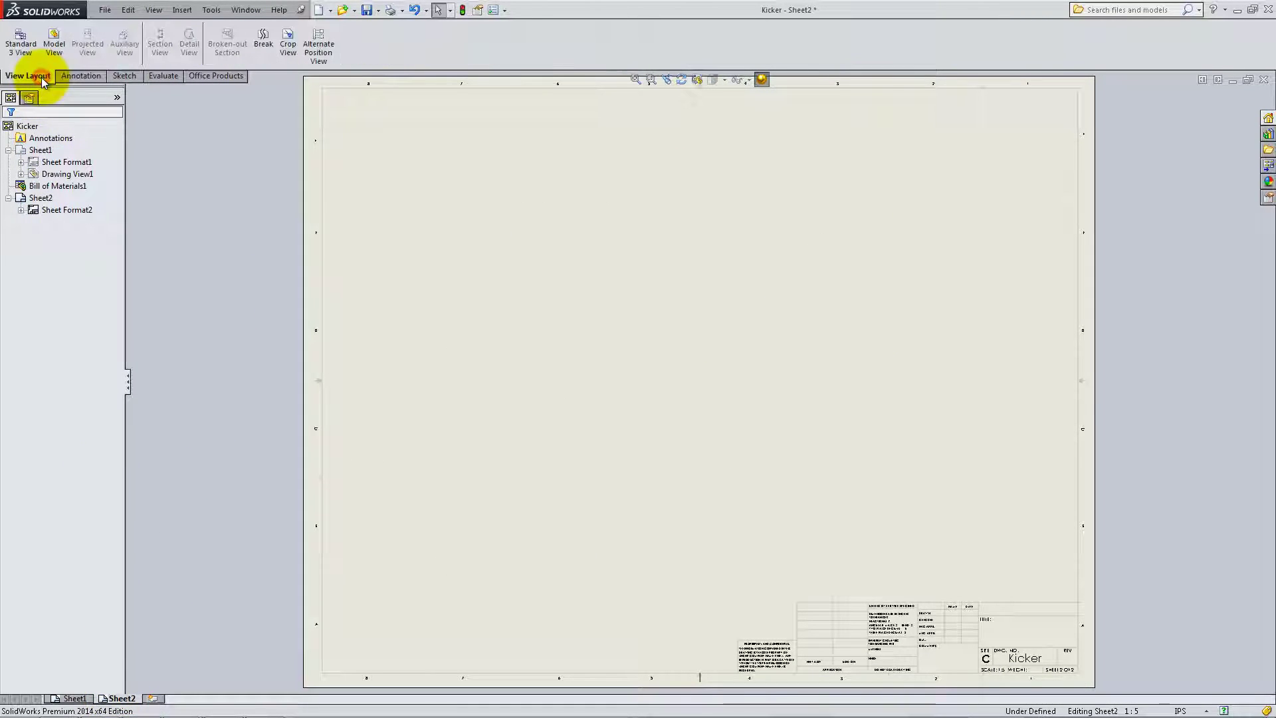
{"action": "left_click", "coordinate": [55, 44]}
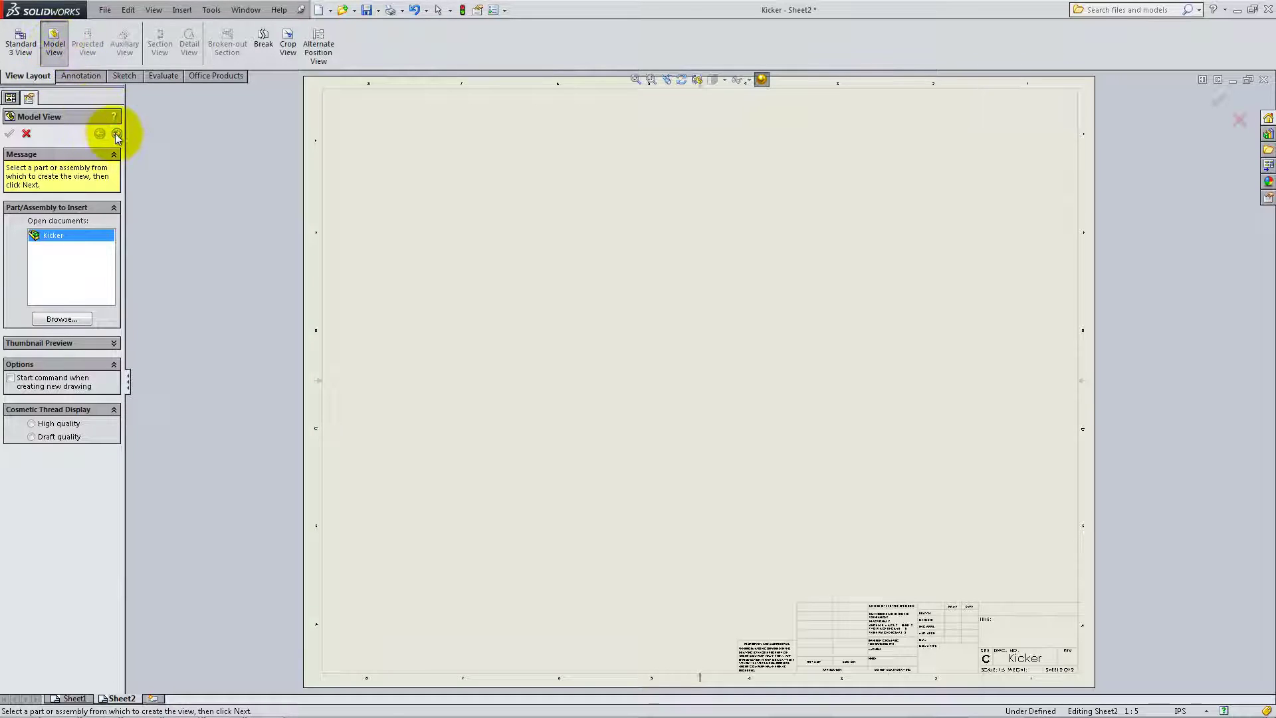
{"action": "left_click", "coordinate": [117, 133]}
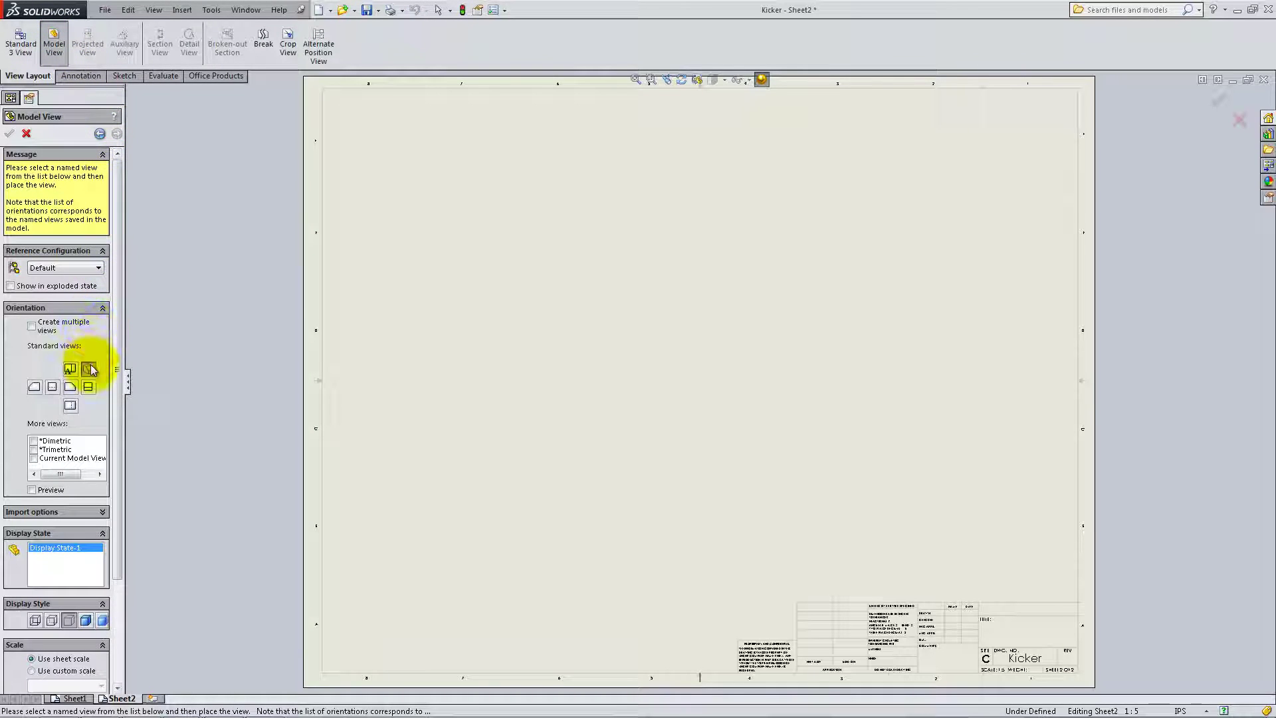
{"action": "left_click", "coordinate": [89, 370]}
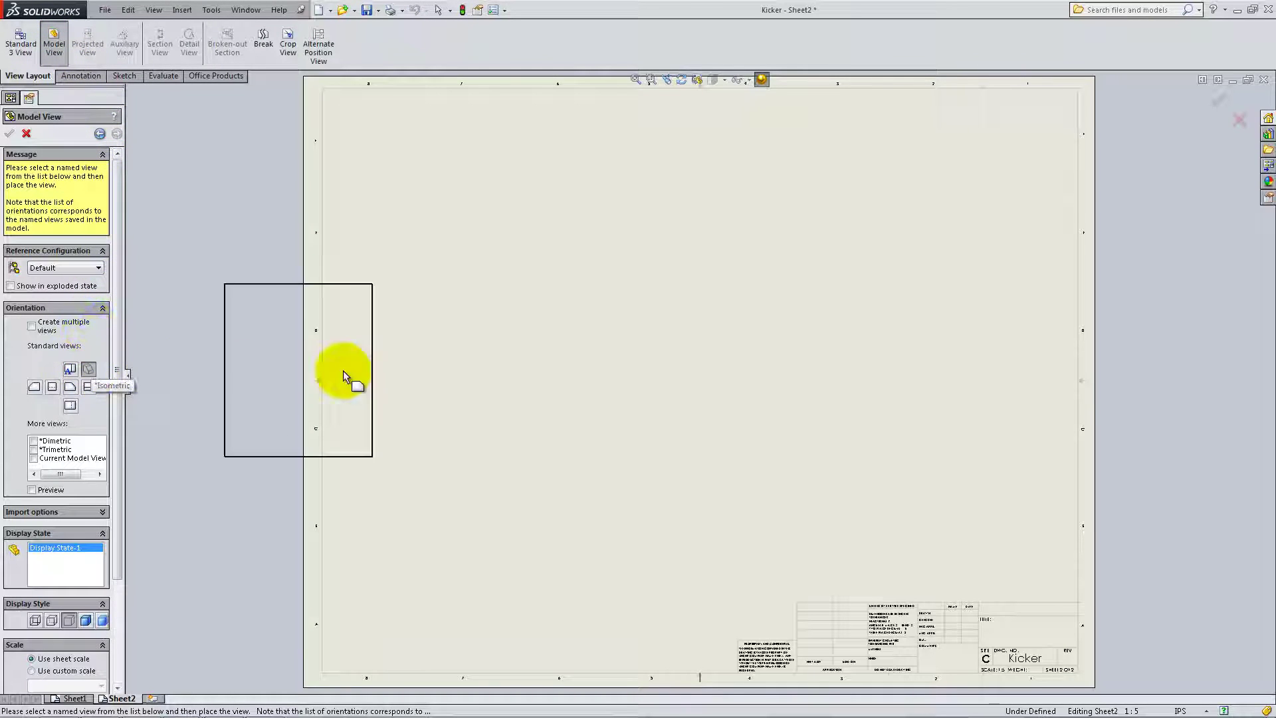
{"action": "left_click", "coordinate": [664, 365]}
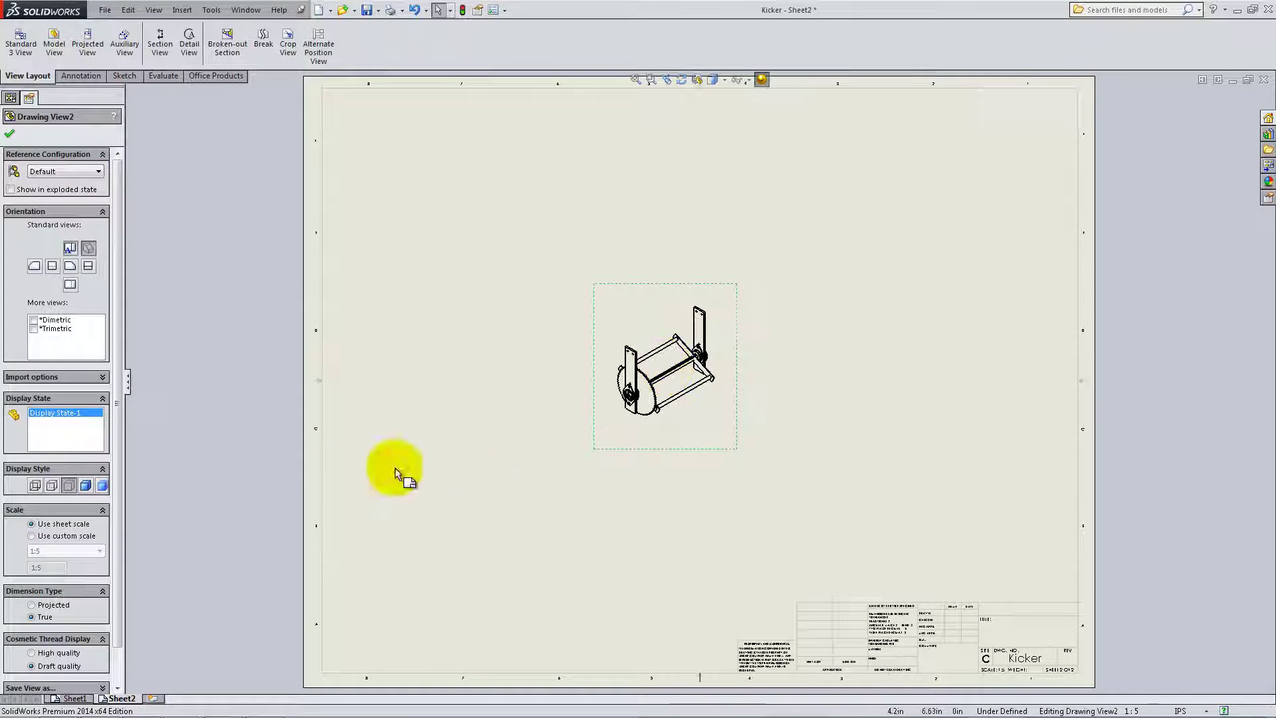
Set the view to custom scale 1:1 and shift it down and right.
{"action": "left_click", "coordinate": [62, 564]}
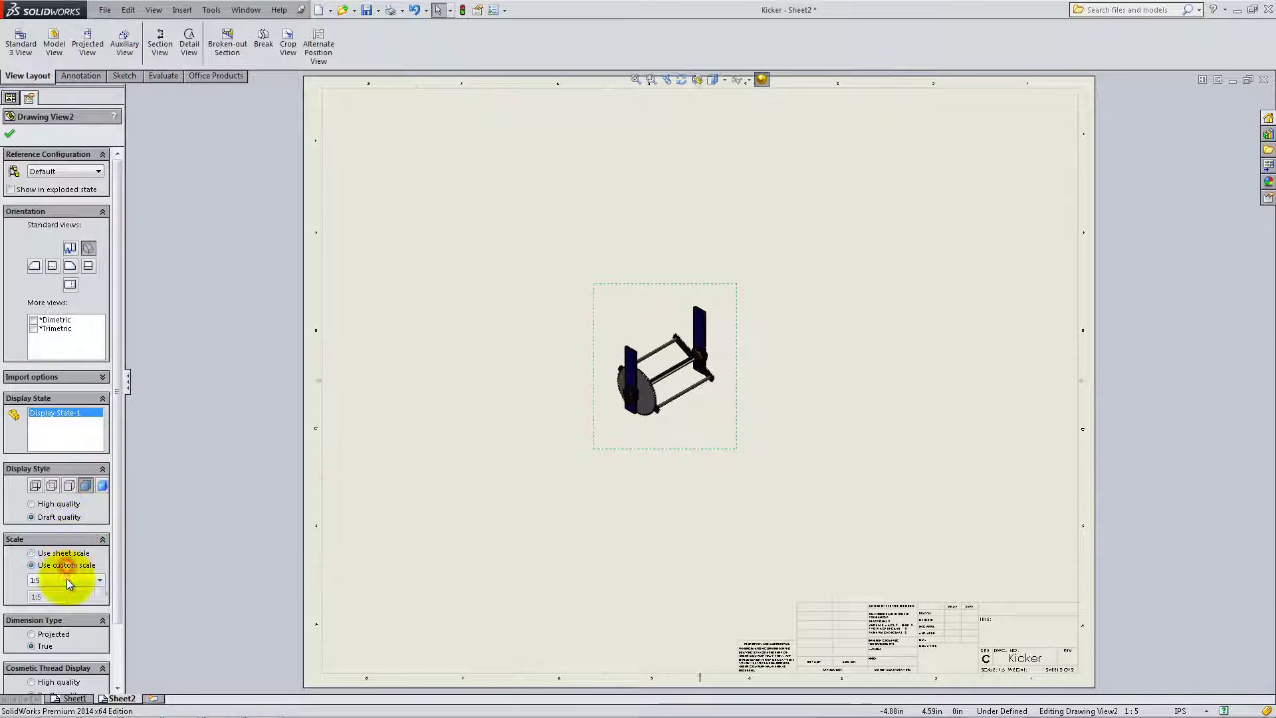
{"action": "left_click", "coordinate": [66, 580]}
{"action": "left_click", "coordinate": [60, 601]}
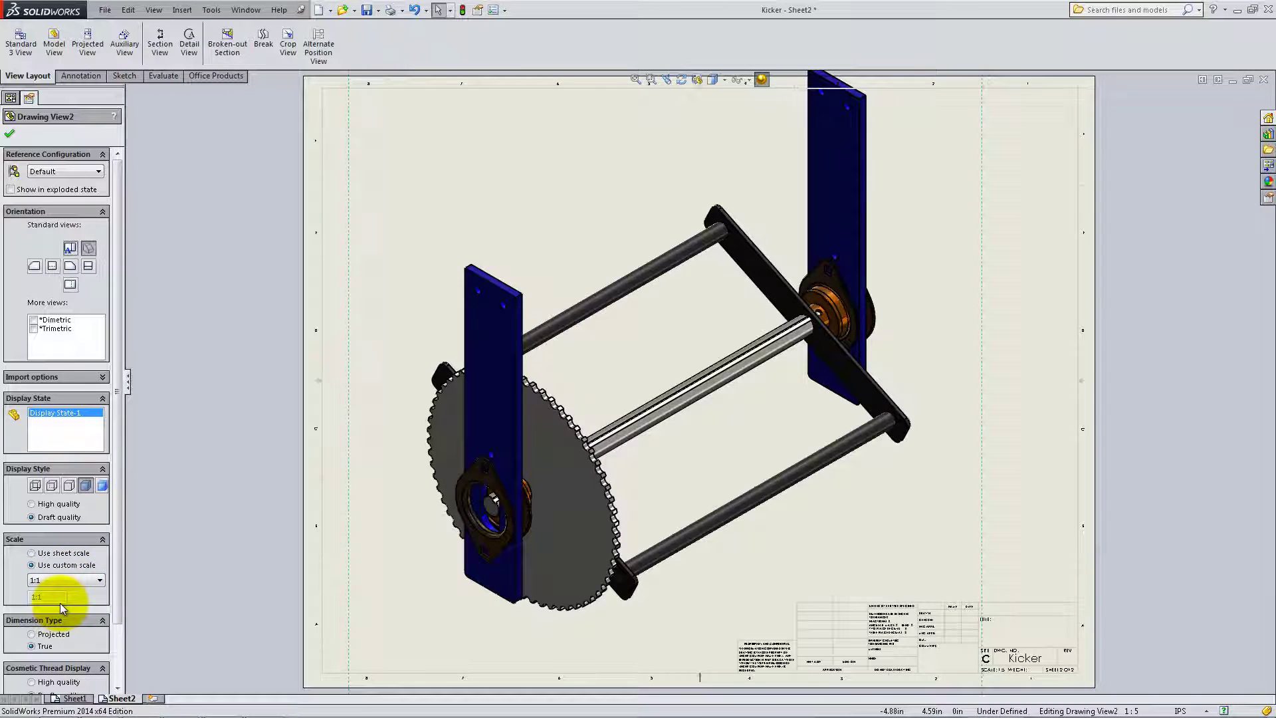
{"action": "left_click_drag", "start_coordinate": [349, 487], "coordinate": [364, 532]}
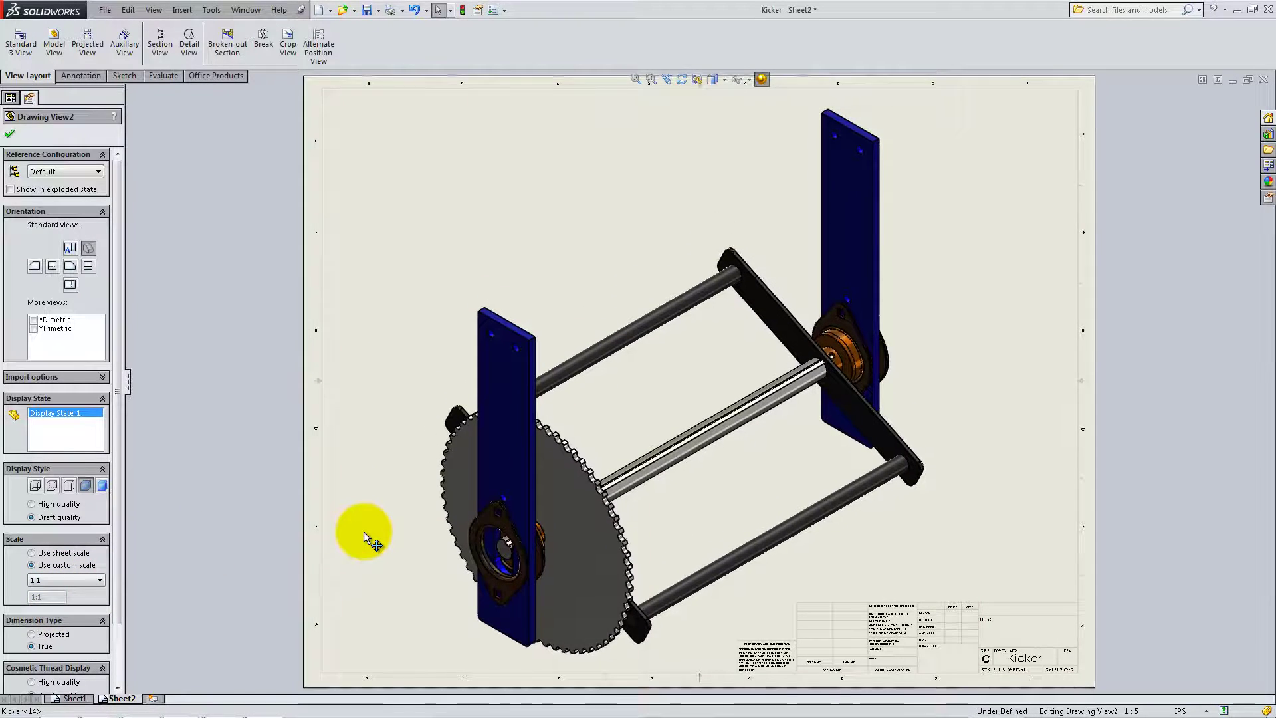
{"action": "left_click", "coordinate": [10, 134]}
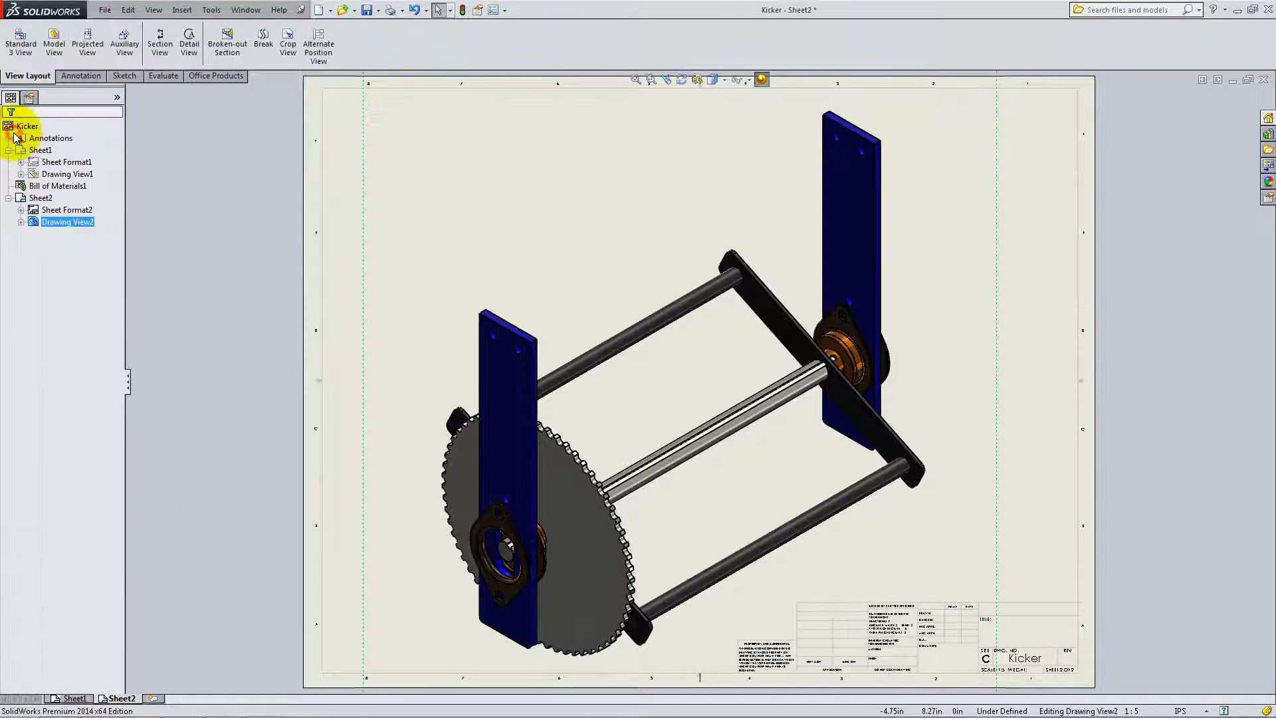
Insert a revision table reading 'See Sheet1' at the top-right corner of sheet 2.
{"action": "left_click", "coordinate": [181, 10]}
{"action": "mouse_move", "coordinate": [196, 73]}
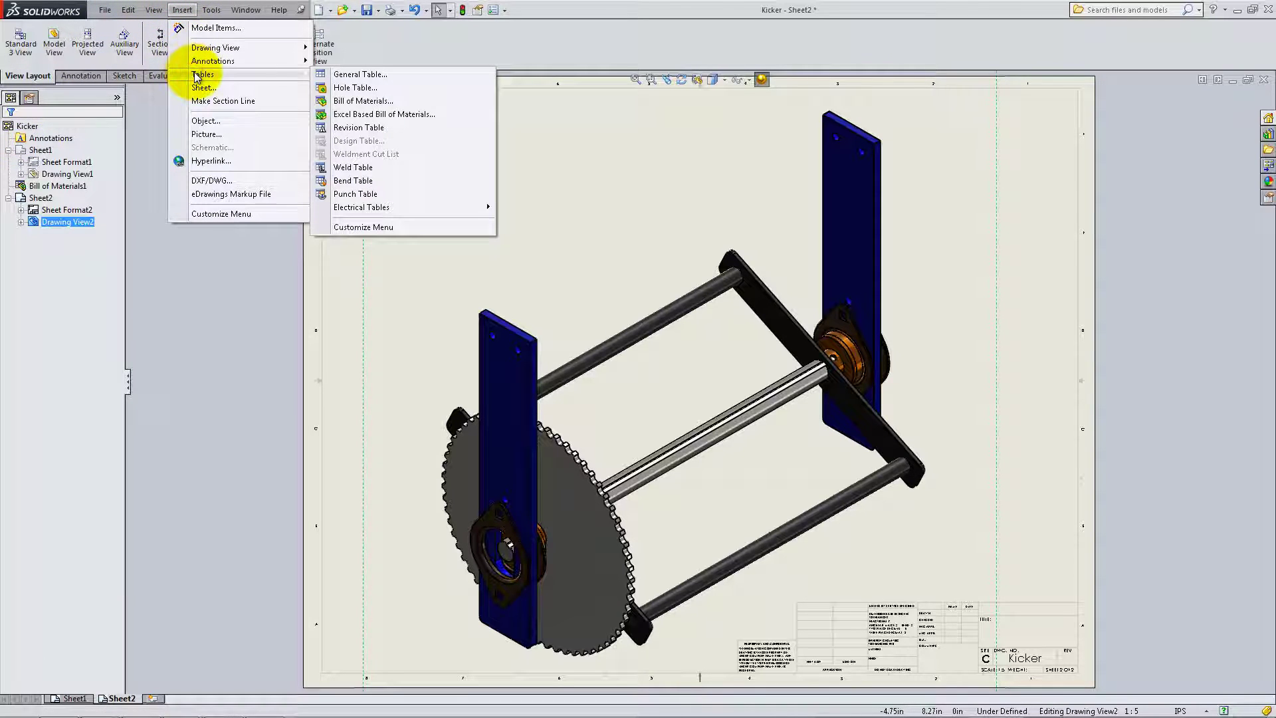
{"action": "left_click", "coordinate": [325, 129]}
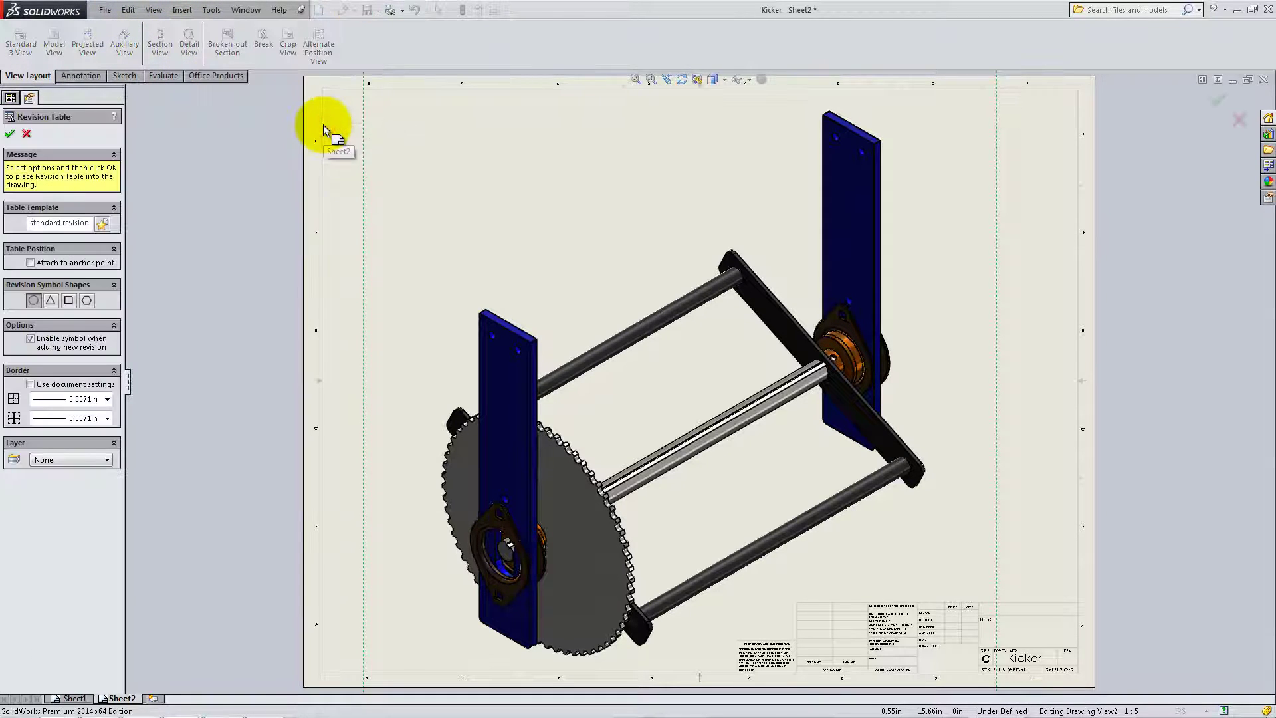
{"action": "left_click", "coordinate": [9, 133]}
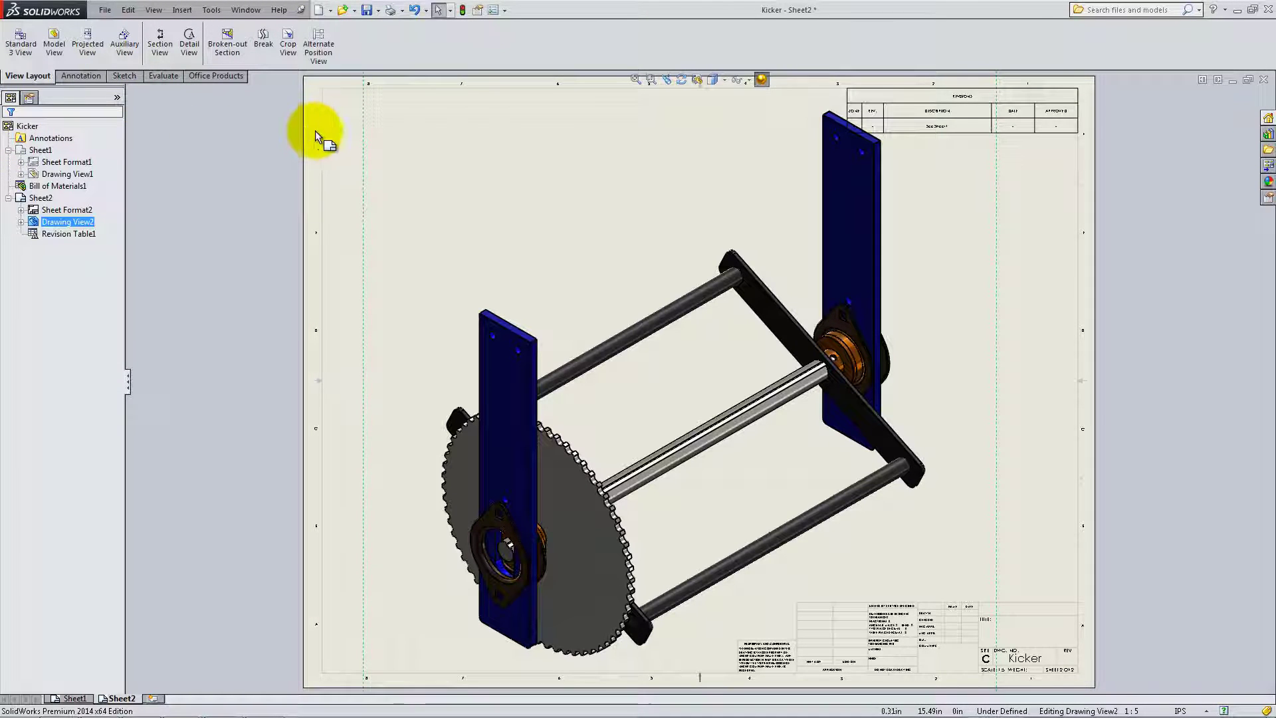
Shift the isometric view left and down, then fit the whole sheet in the window.
{"action": "left_click_drag", "start_coordinate": [994, 229], "coordinate": [947, 243]}
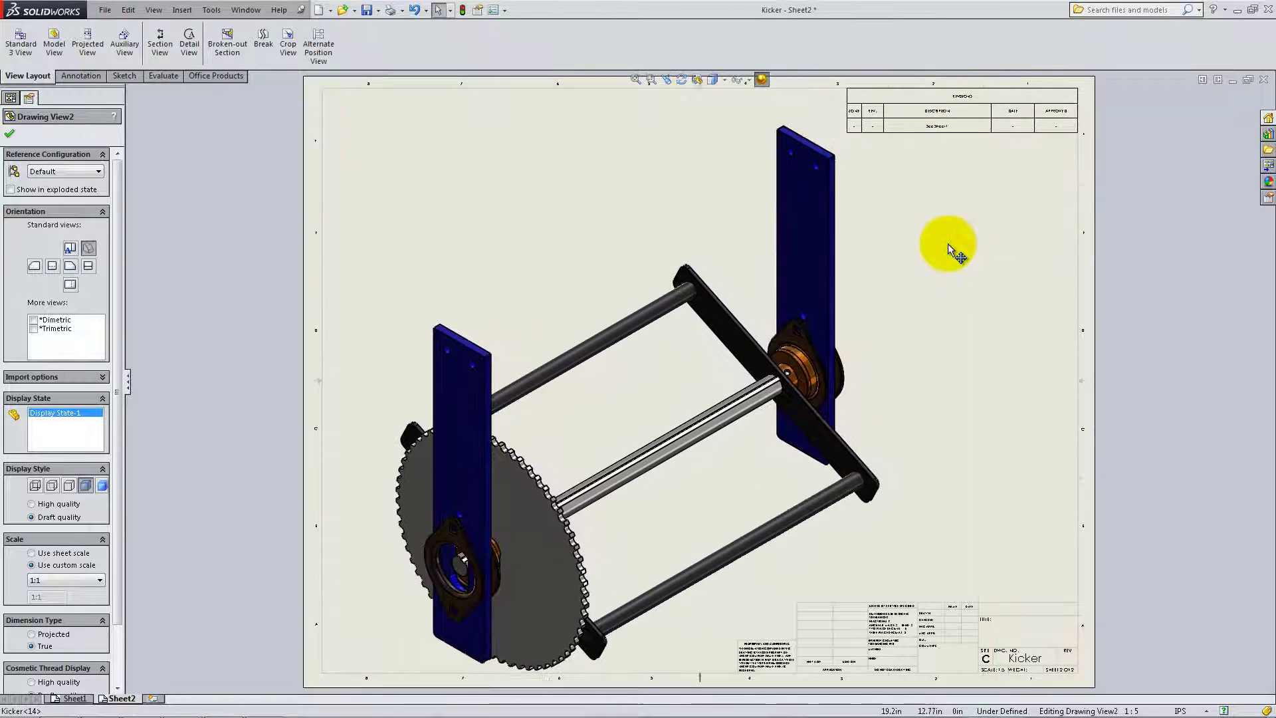
{"action": "scroll", "coordinate": [940, 208], "scroll_direction": "down", "scroll_amount": 5}
{"action": "left_click", "coordinate": [880, 313]}
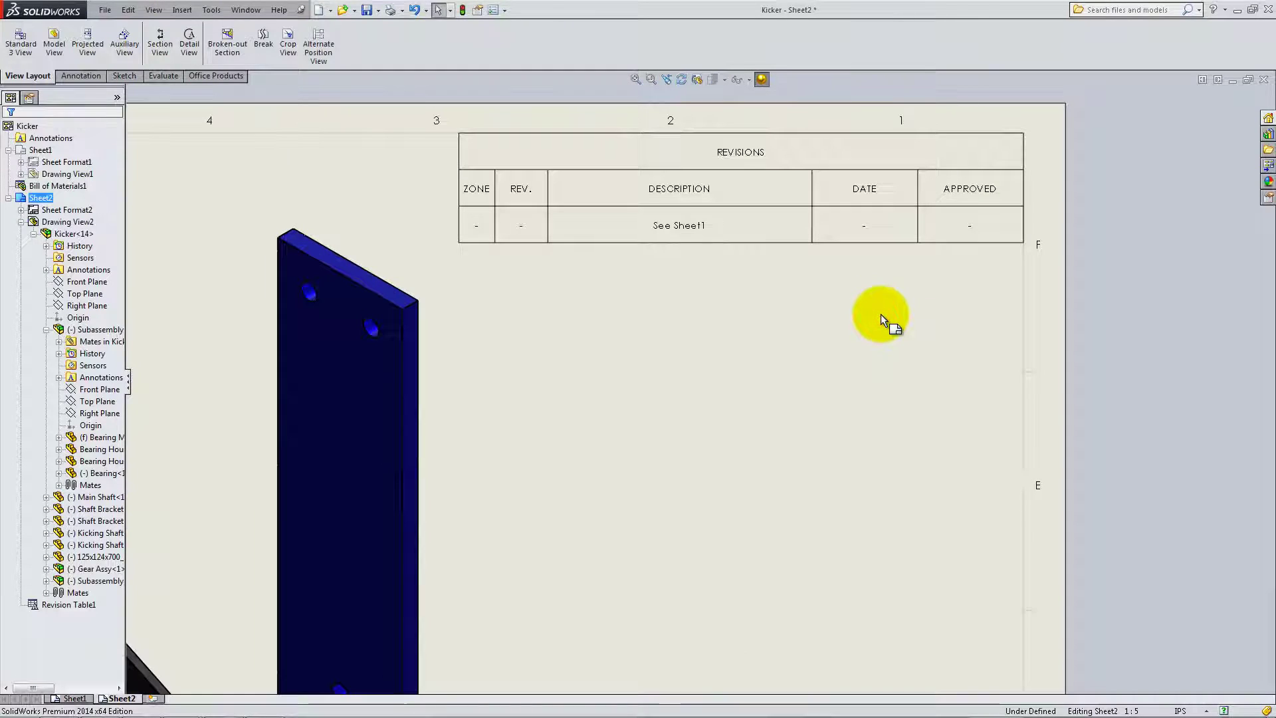
{"action": "key", "text": "f"}
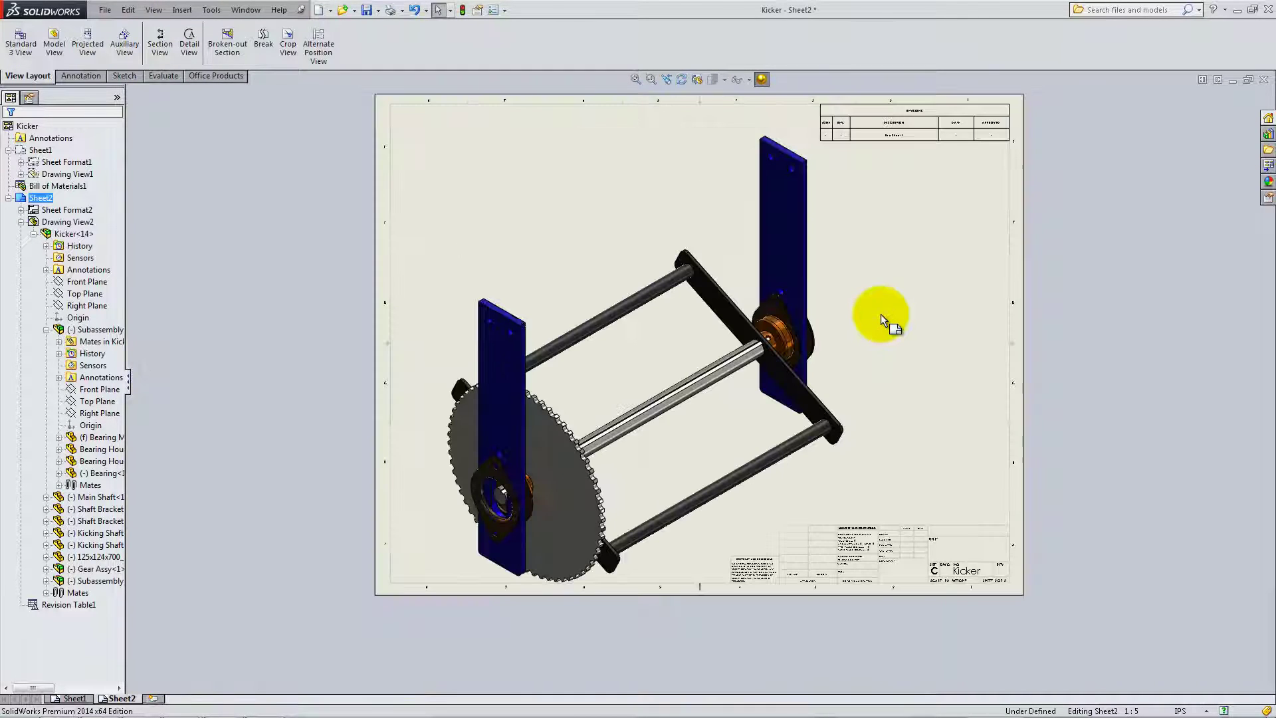